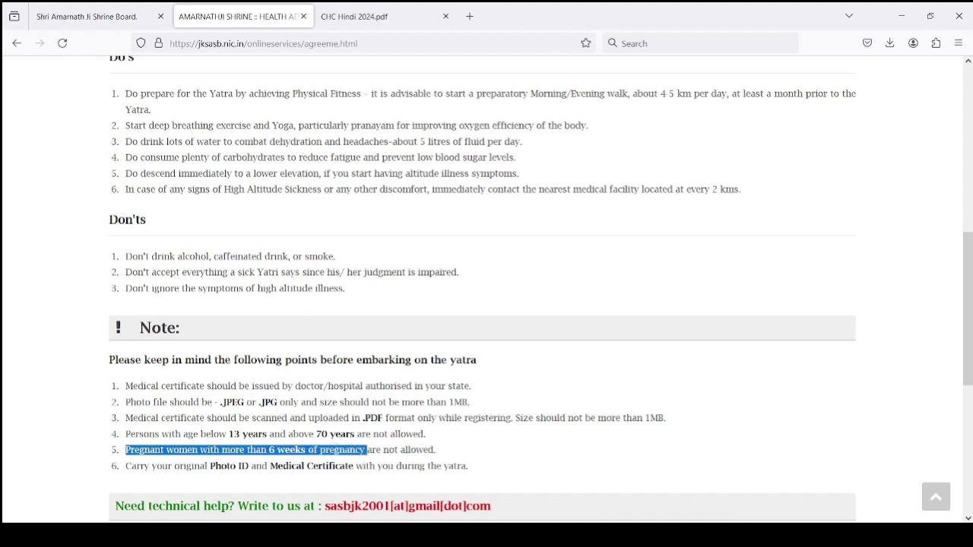
Accept the health advisory by ticking the 'I agree.' checkbox at the bottom of the page
click(422, 450)
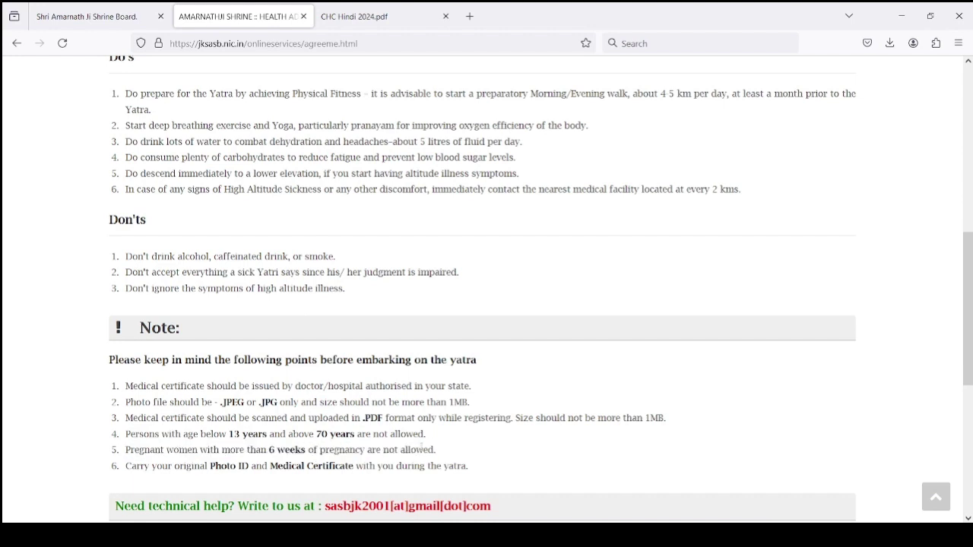
double_click(422, 450)
click(421, 449)
scroll(327, 330, up, 4)
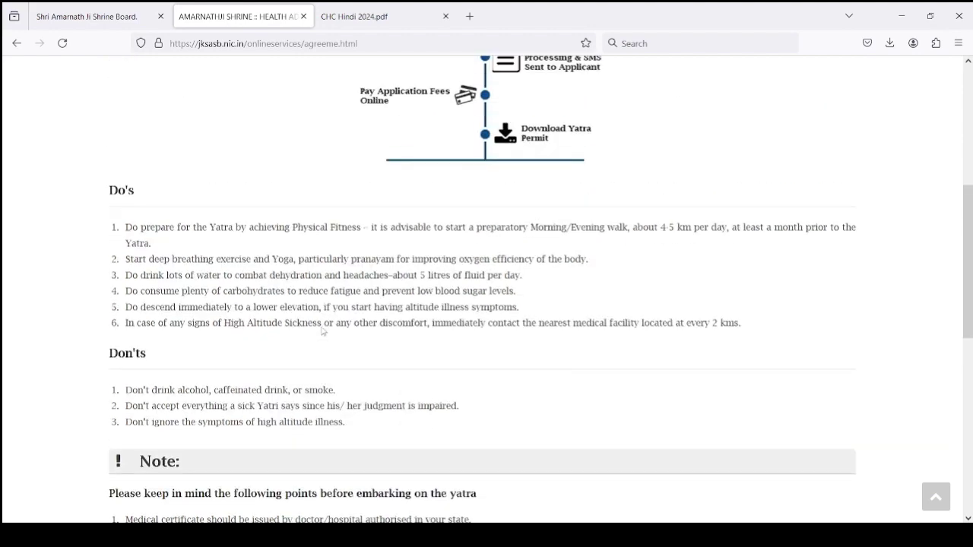
scroll(335, 315, down, 5)
scroll(335, 315, down, 4)
scroll(367, 295, up, 2)
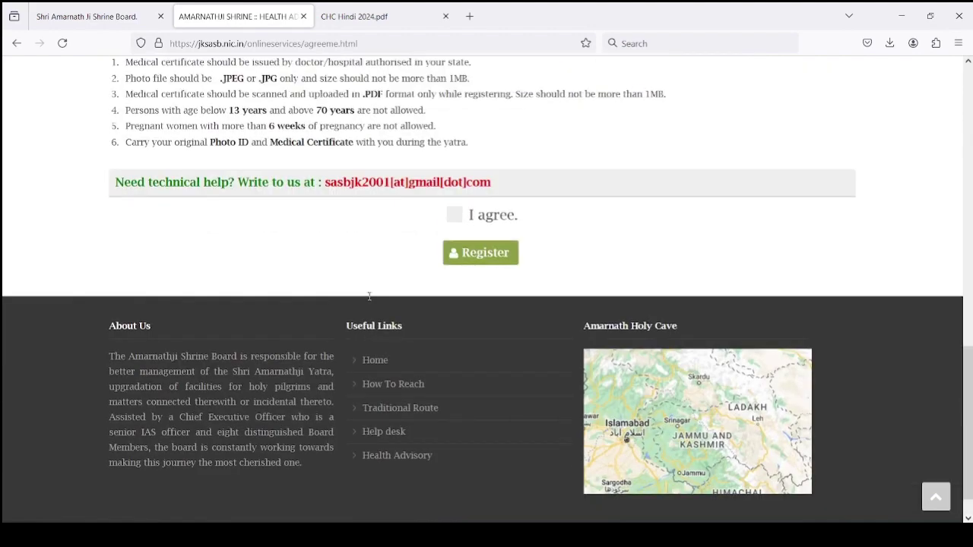
click(450, 311)
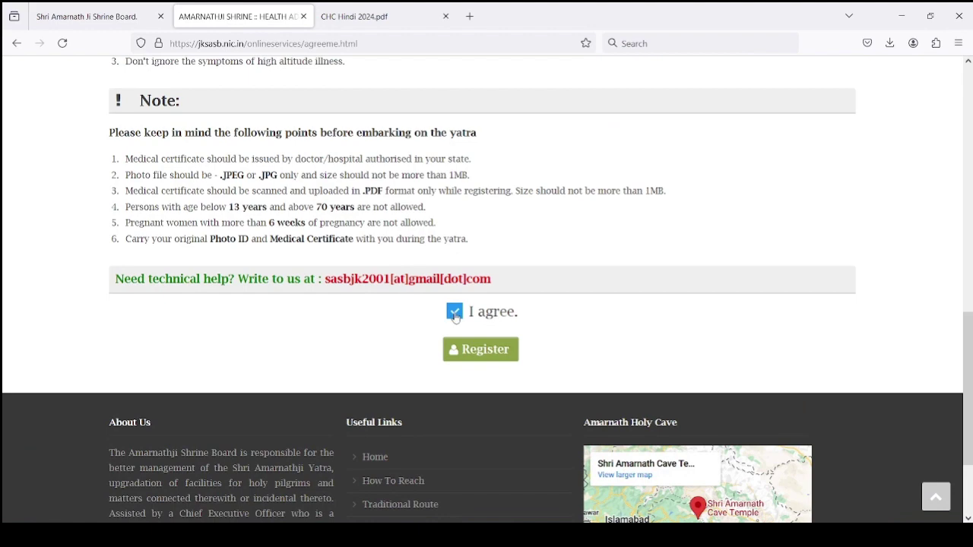
Go to the registration form and choose Pahalgam as the Route of Yatra
click(483, 354)
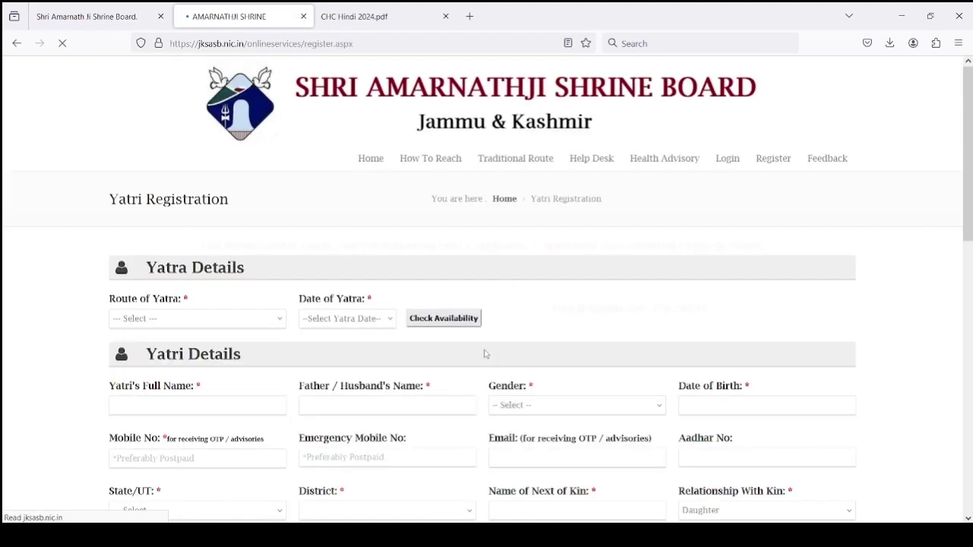
scroll(237, 300, down, 3)
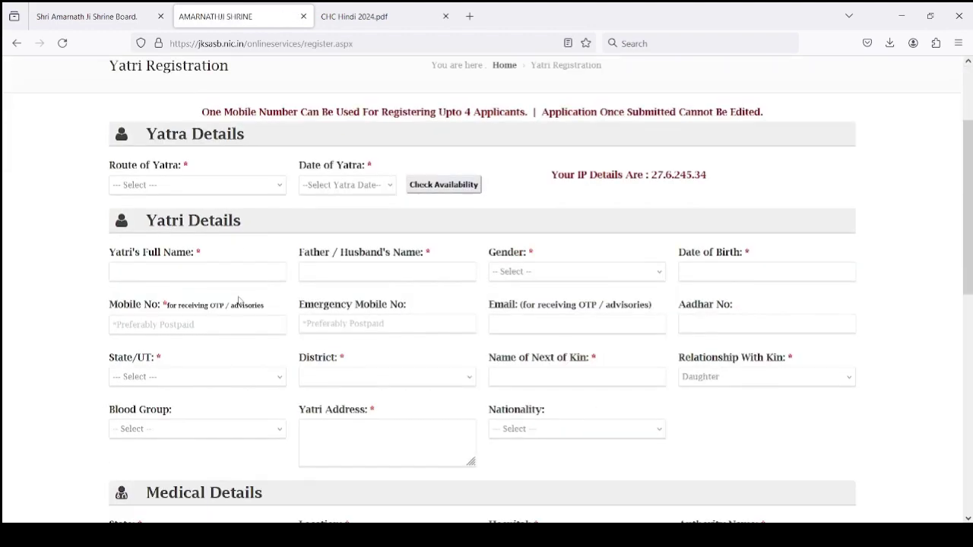
click(248, 191)
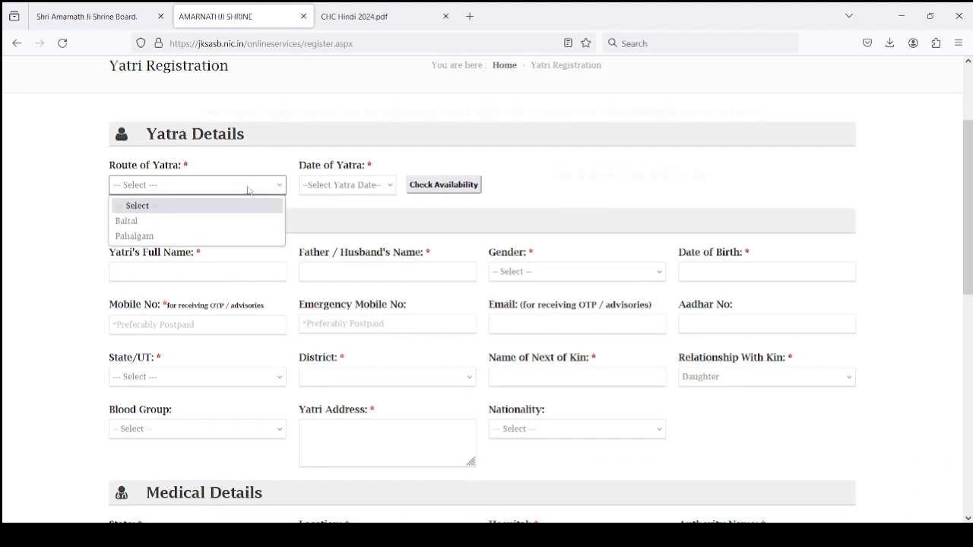
click(337, 186)
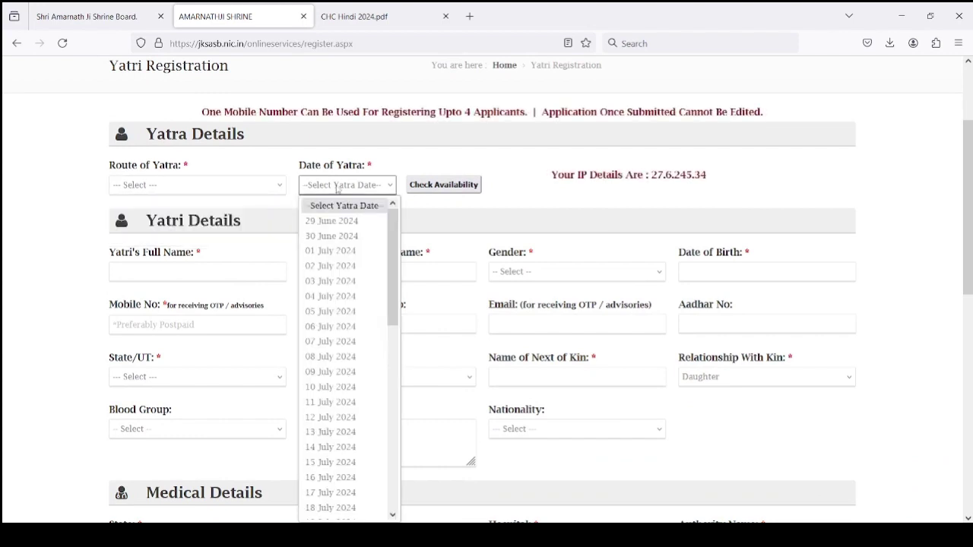
click(250, 187)
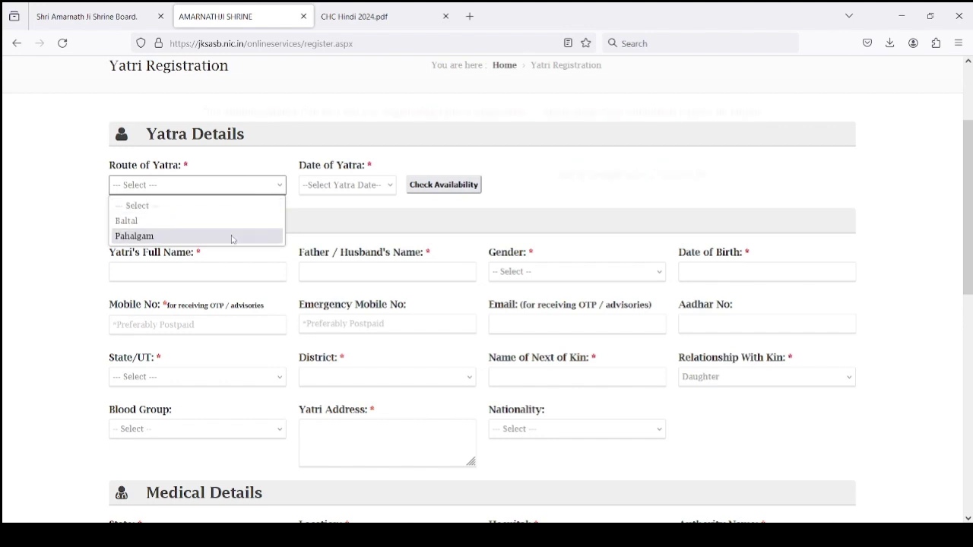
click(232, 236)
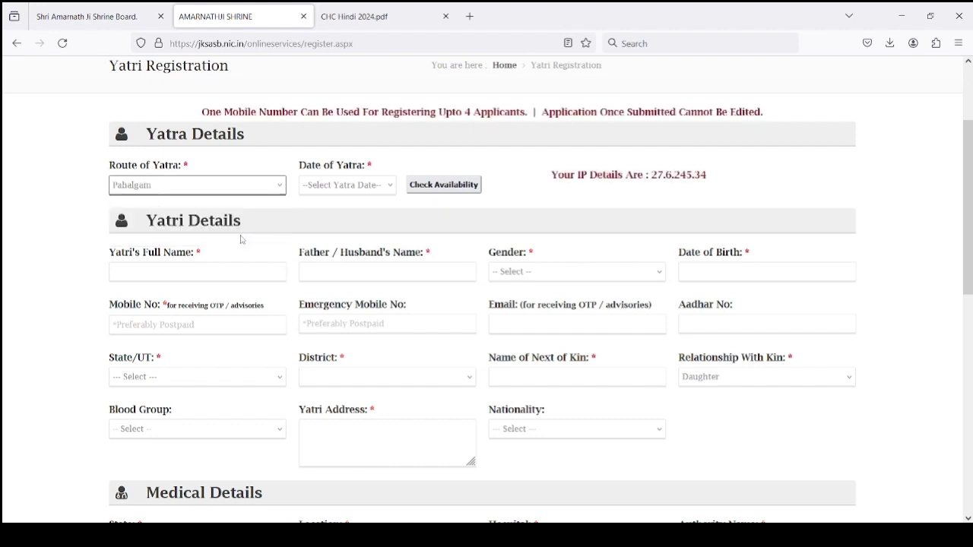
Set the yatra date to 03 July 2024 and check availability, showing 1112 places left
click(351, 187)
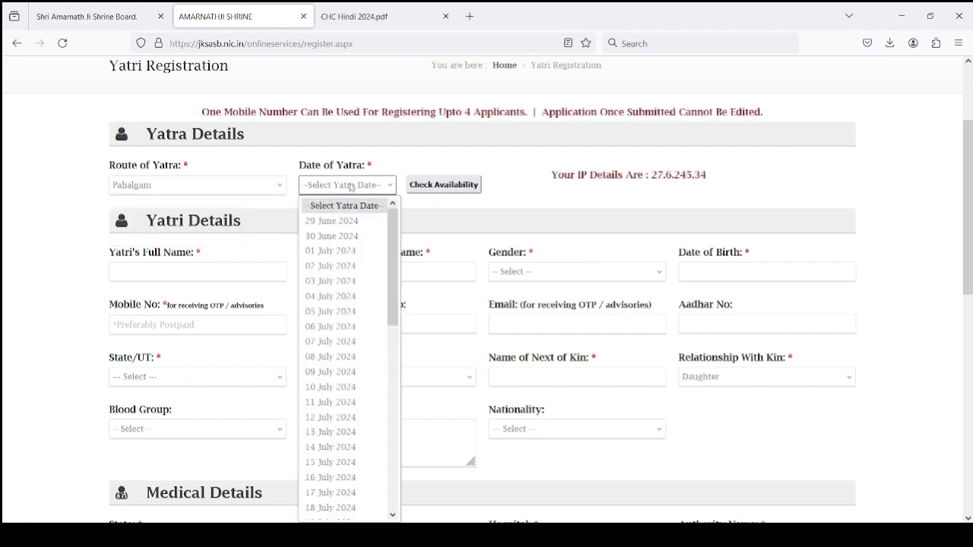
click(332, 266)
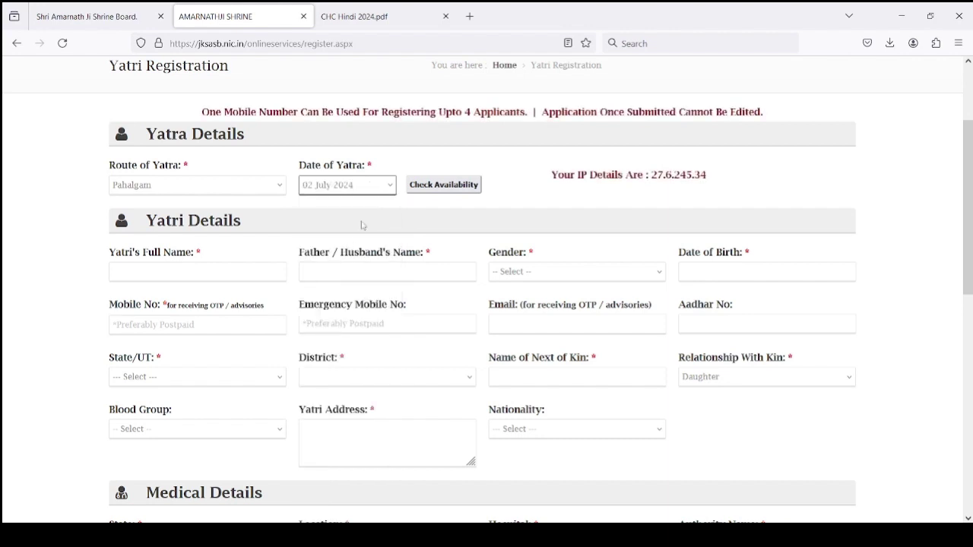
click(447, 188)
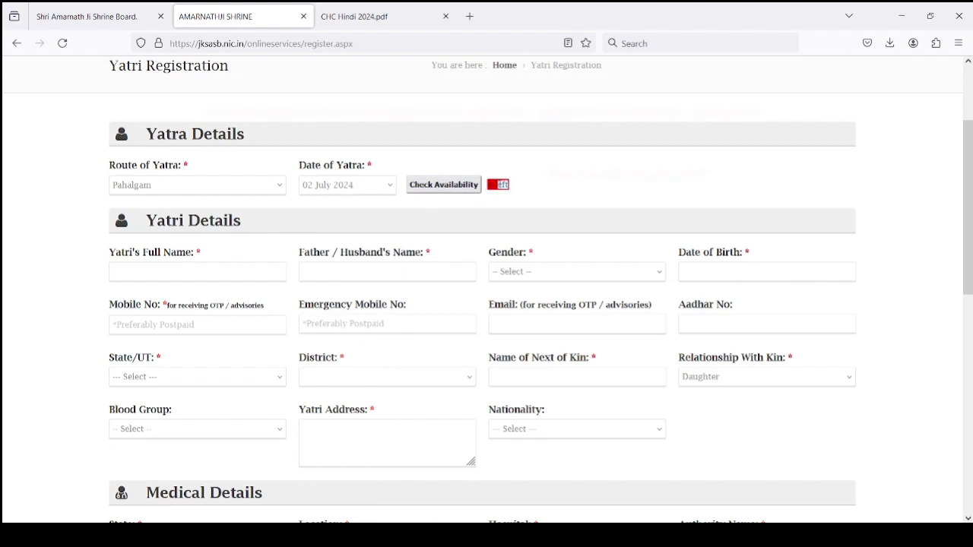
click(386, 187)
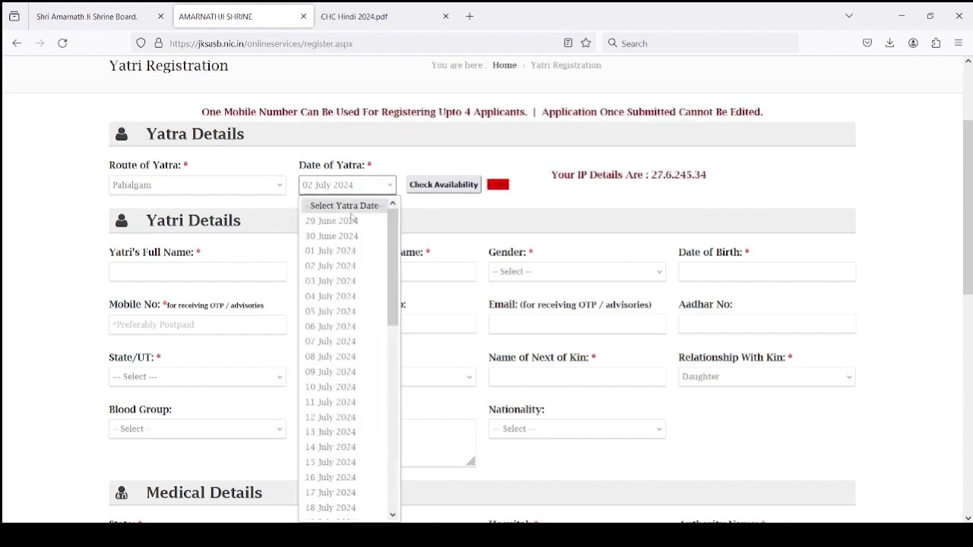
click(330, 280)
click(433, 188)
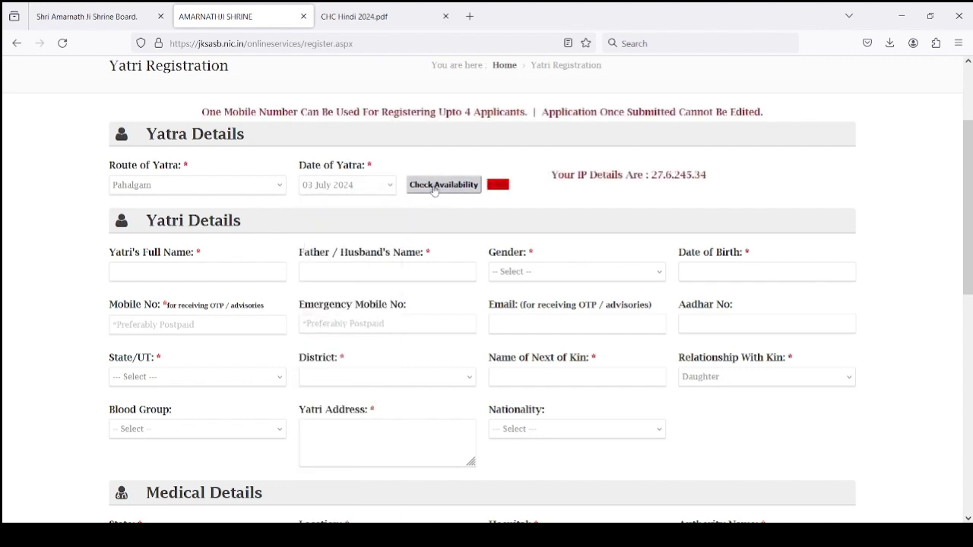
double_click(498, 184)
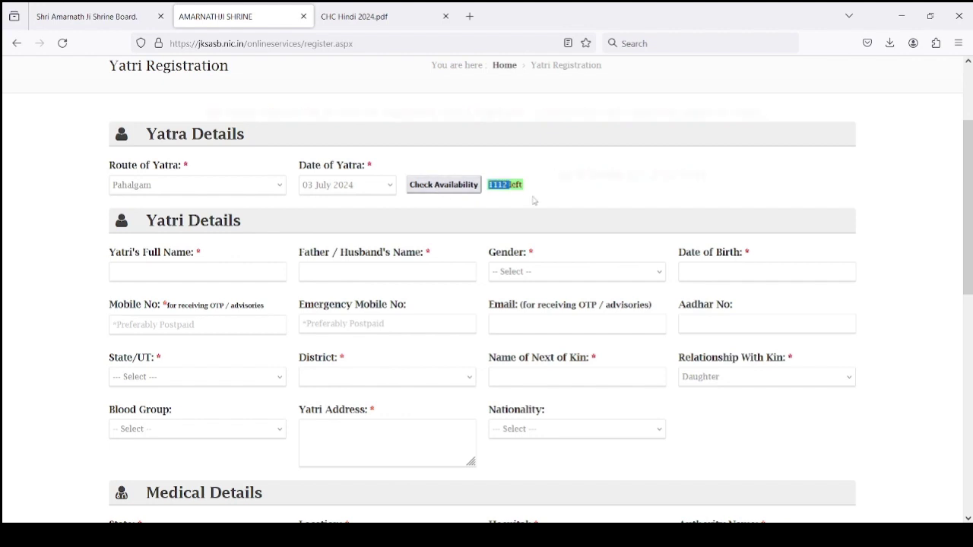
triple_click(502, 199)
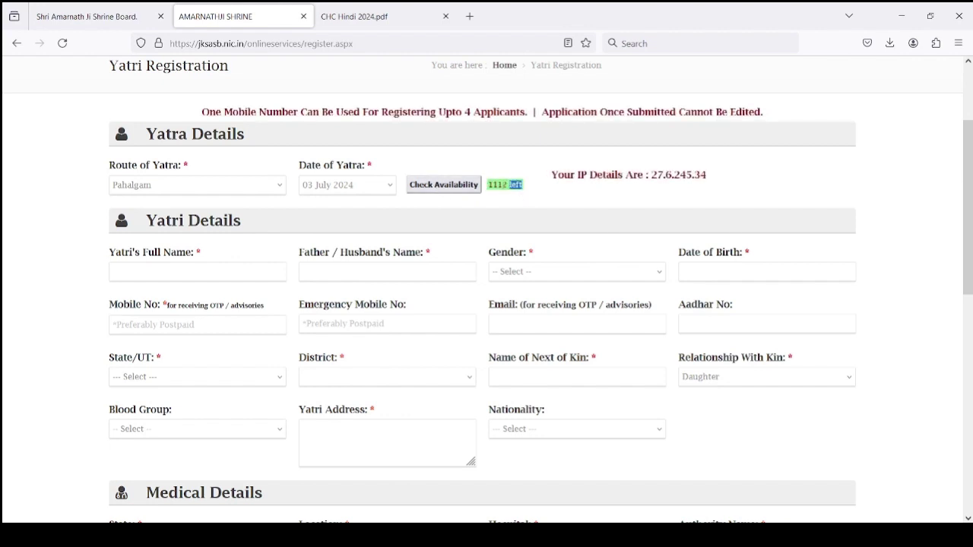
click(502, 199)
Enter the yatri's full name and the father's or husband's name
click(255, 275)
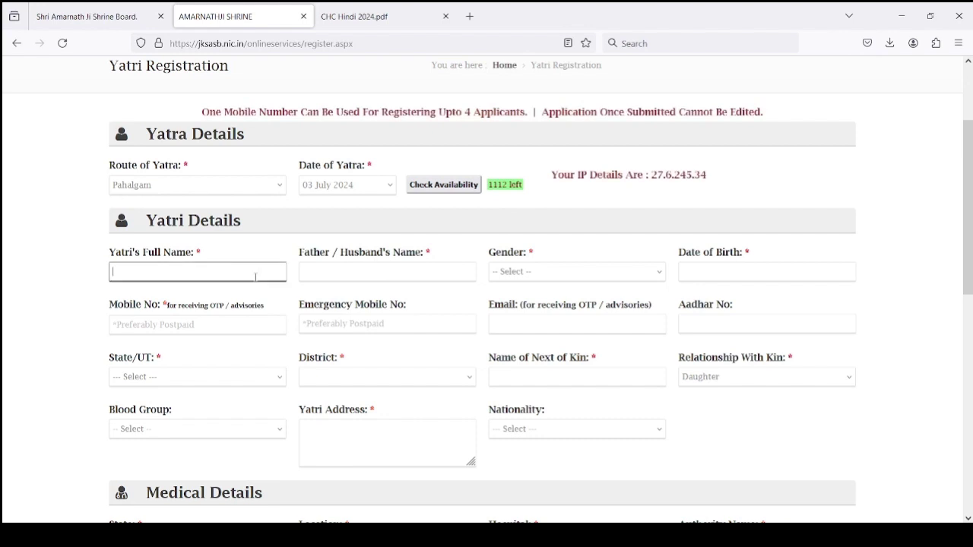
scroll(256, 276, down, 1)
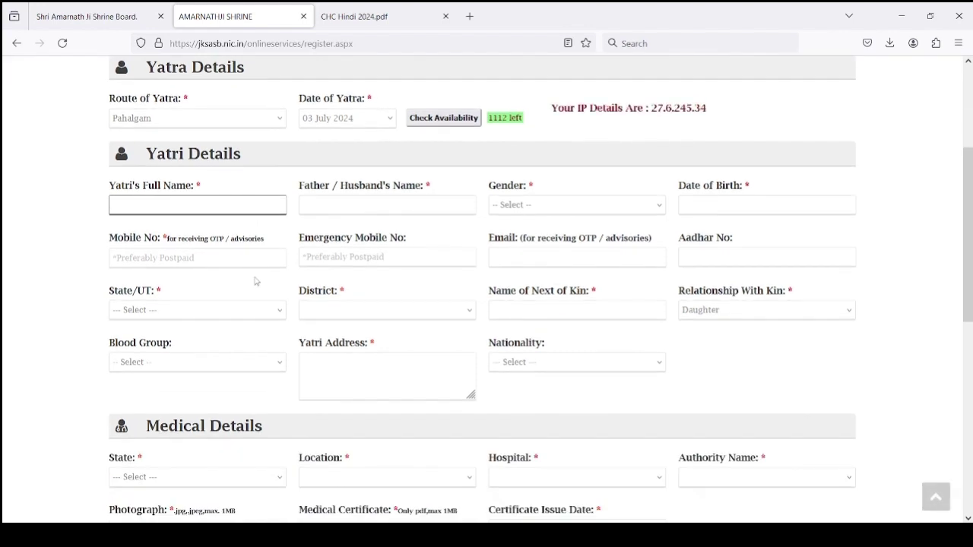
text(Vikas)
click(303, 204)
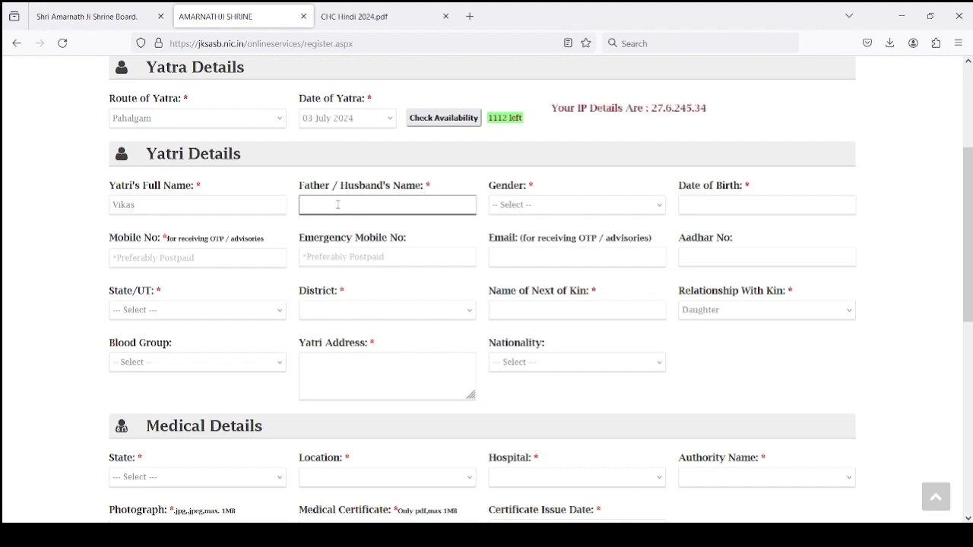
text(Vishal)
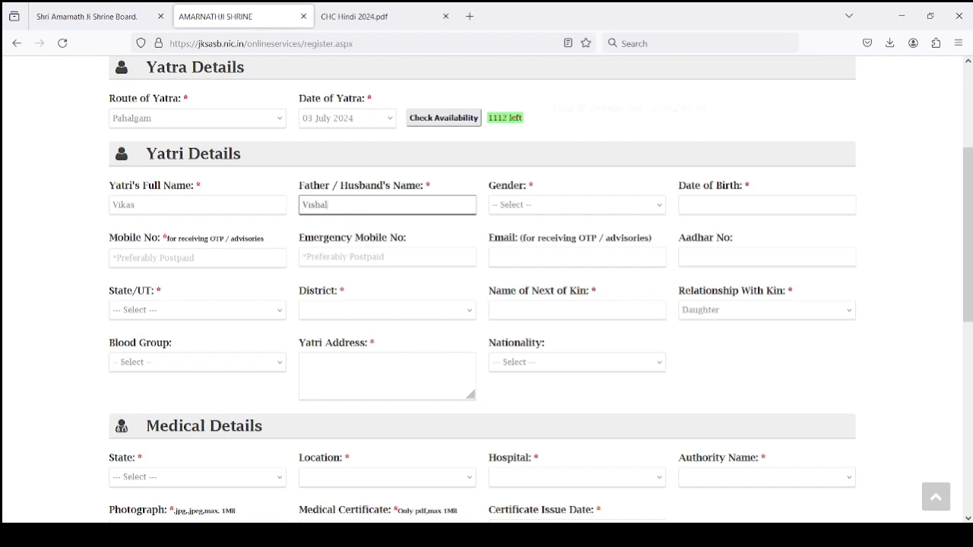
Set gender to Male and date of birth to 05/Jan/1994
click(509, 210)
click(507, 239)
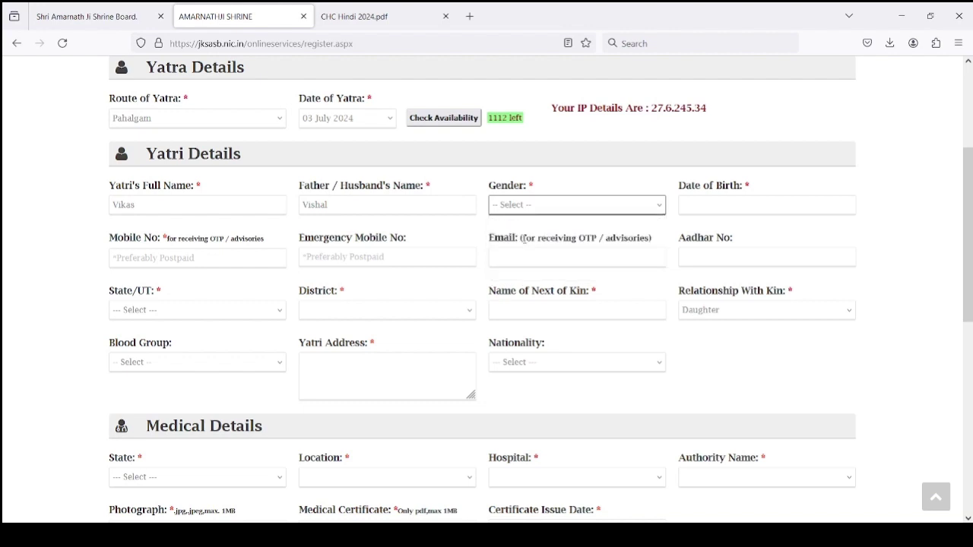
click(710, 200)
click(735, 223)
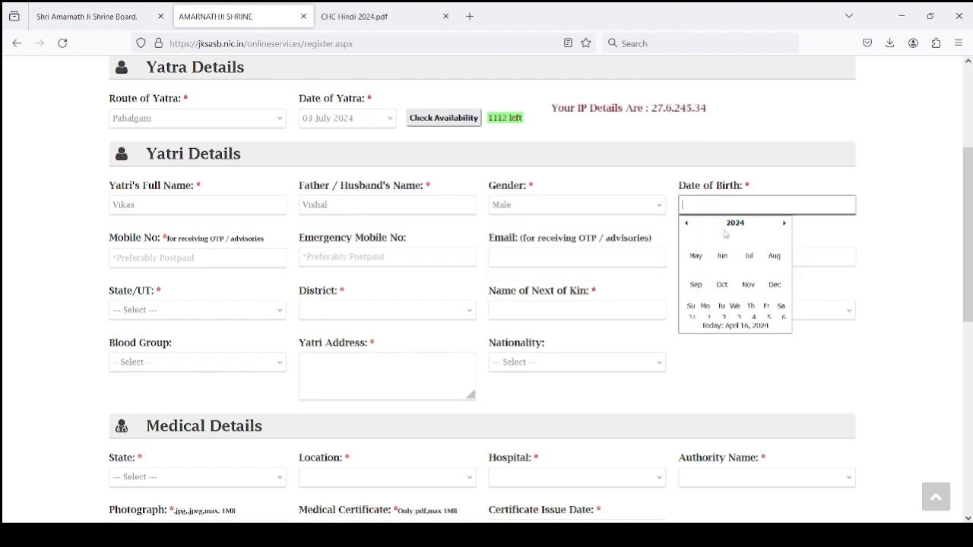
click(735, 223)
click(686, 224)
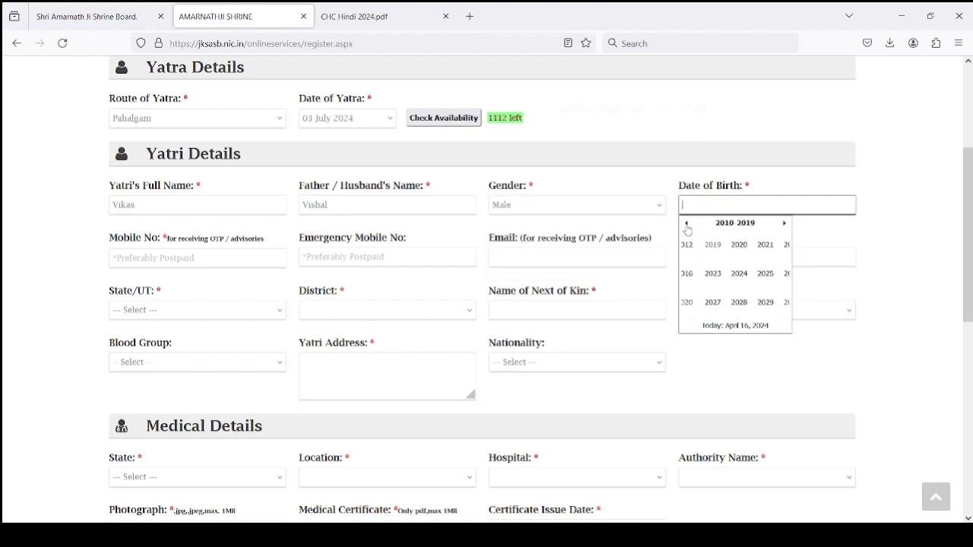
click(686, 224)
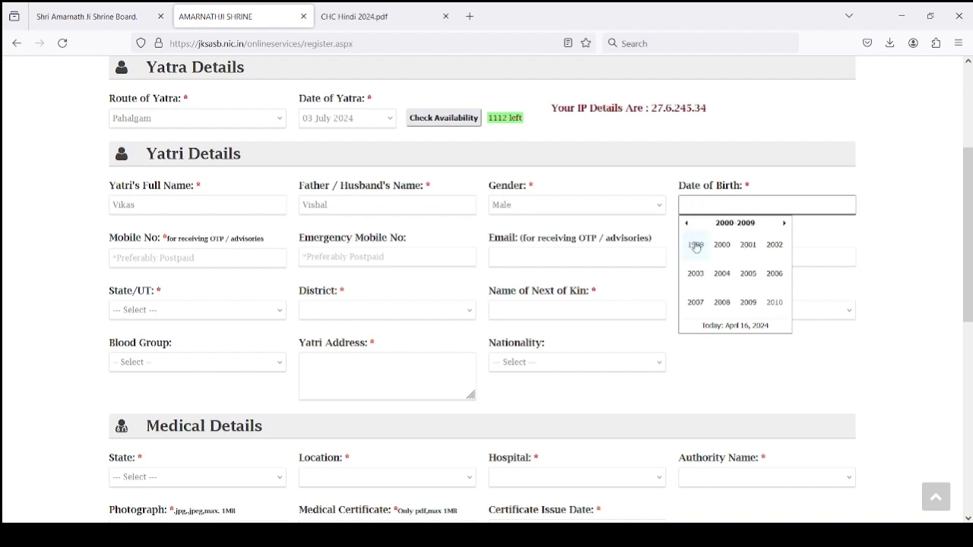
click(686, 222)
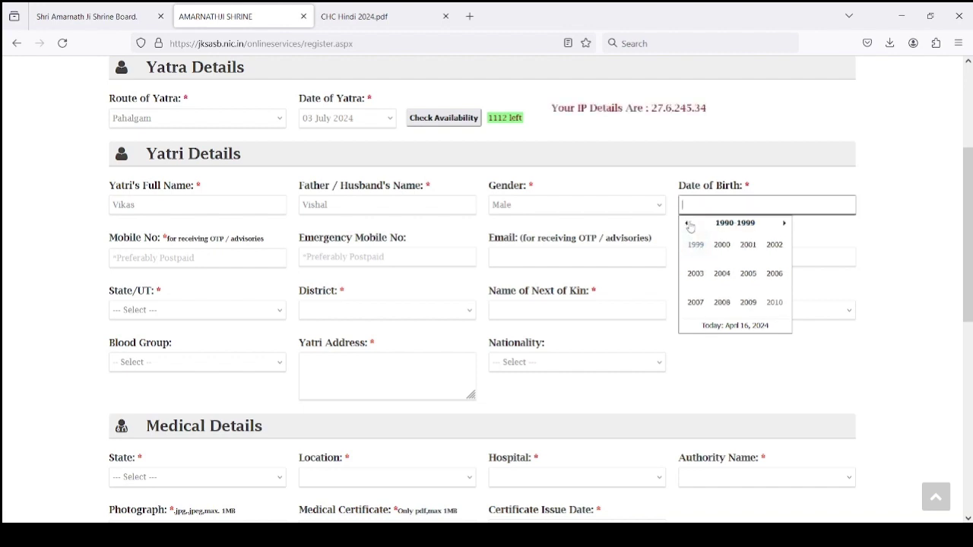
click(722, 274)
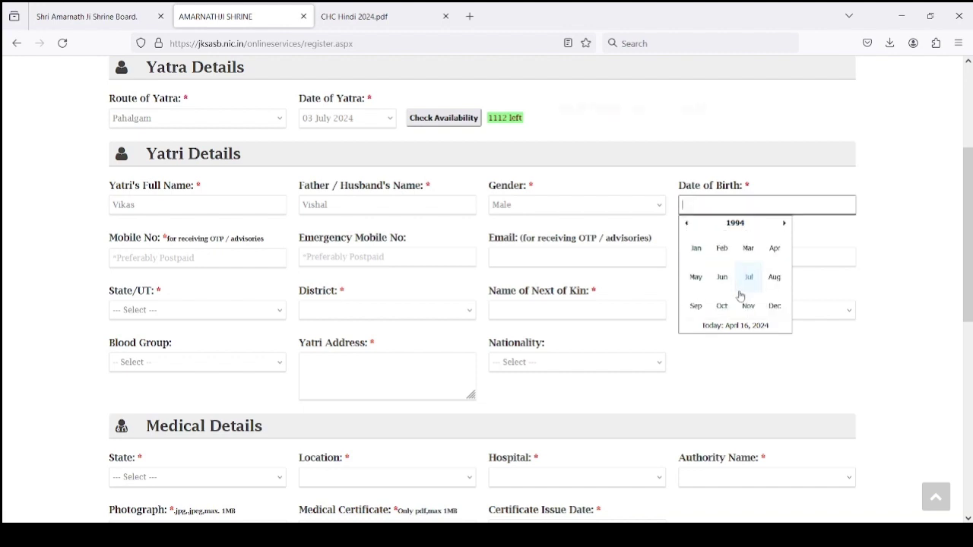
click(696, 248)
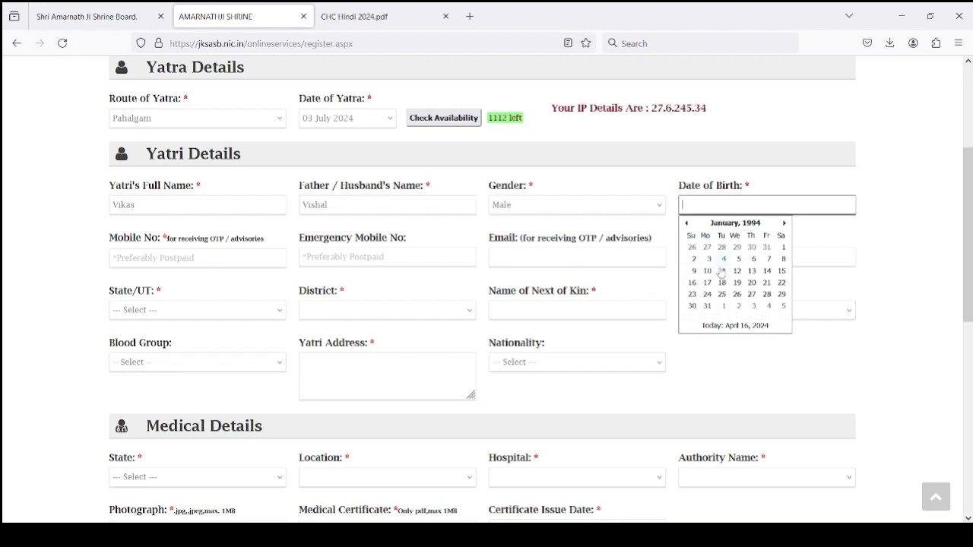
click(733, 258)
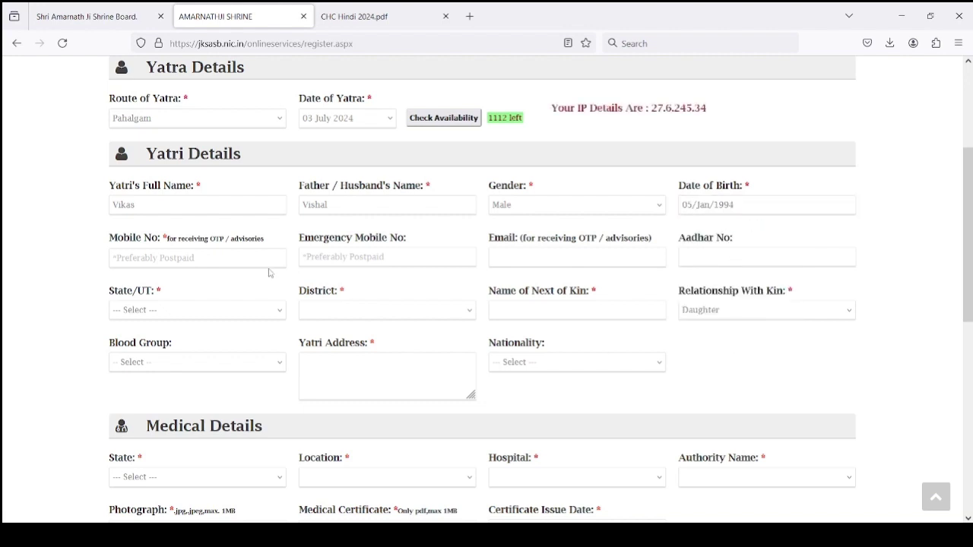
Fill in the mobile, emergency mobile and e-mail fields, leaving Aadhar number empty
click(240, 254)
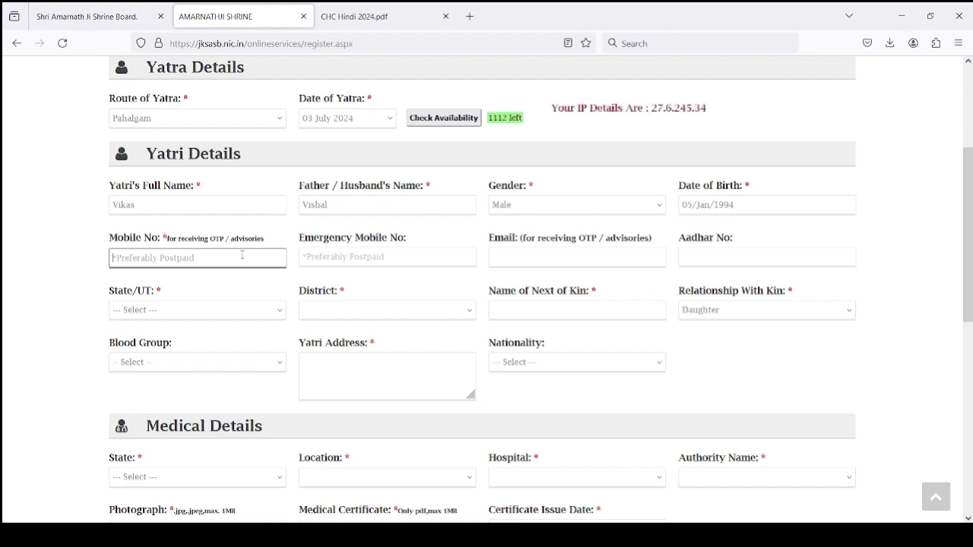
text(9898)
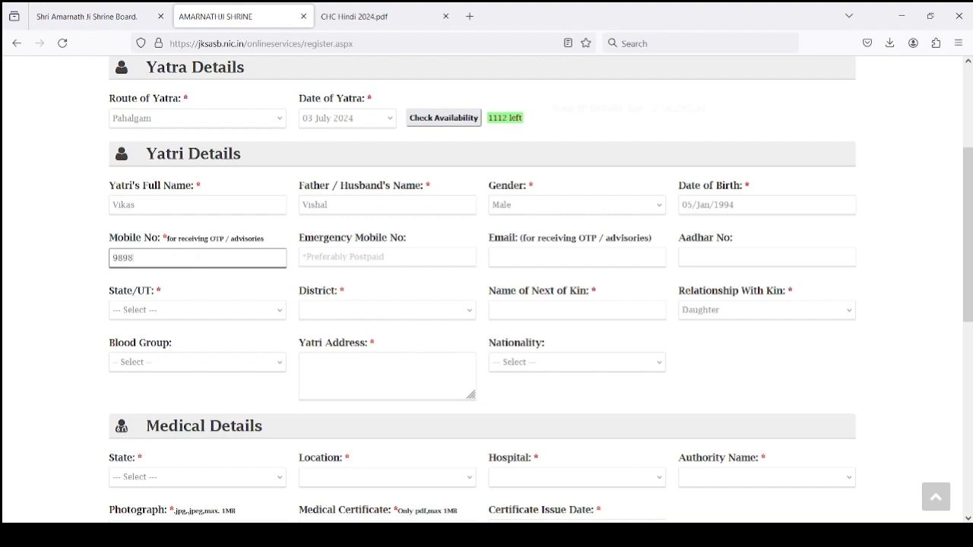
text(989898)
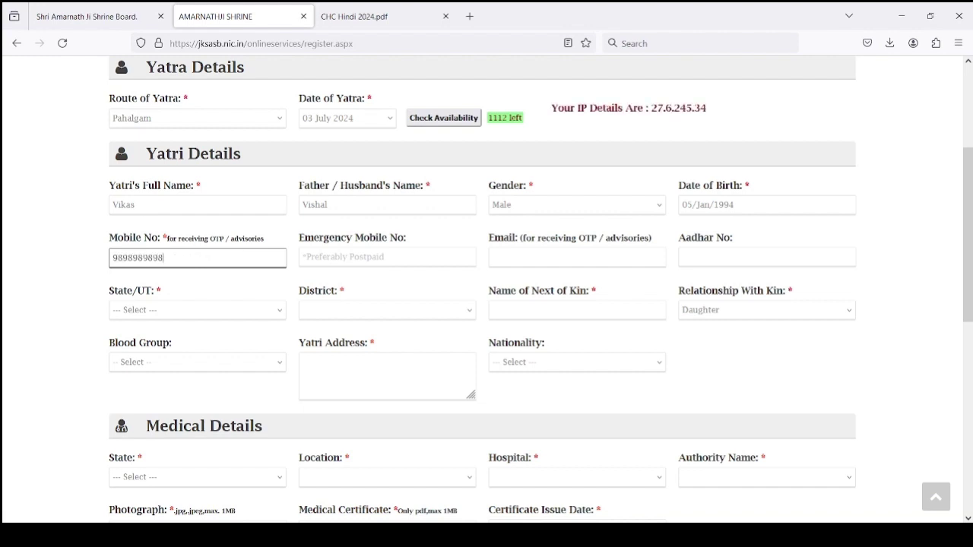
click(365, 259)
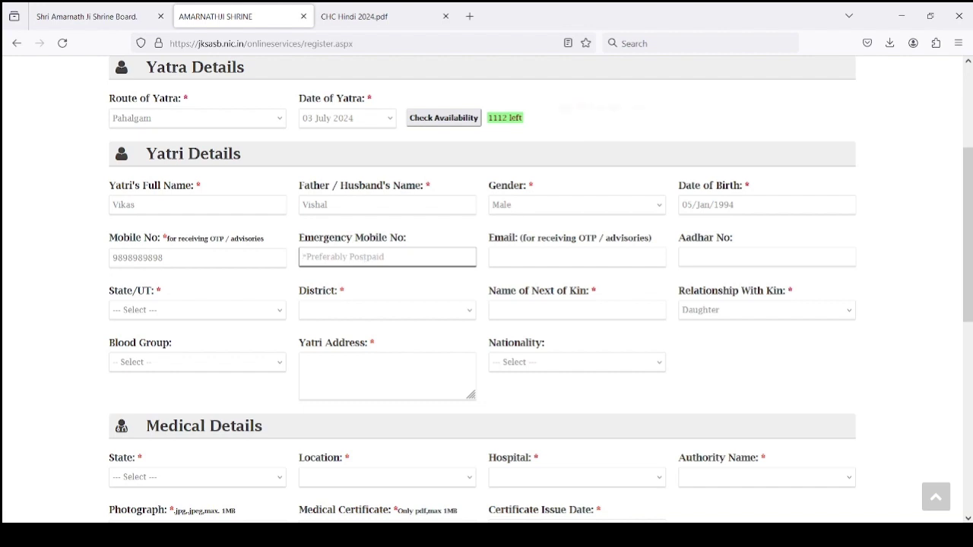
text(9696969696)
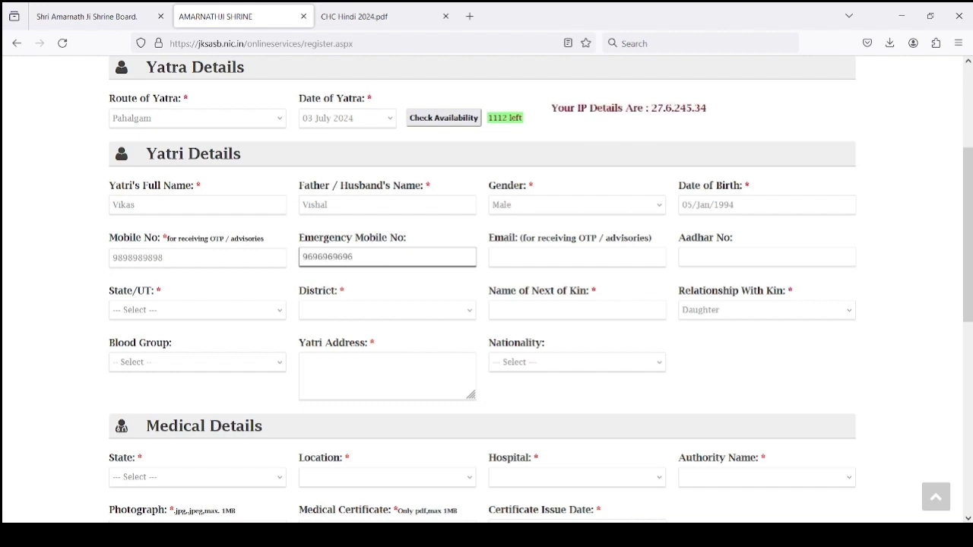
click(515, 251)
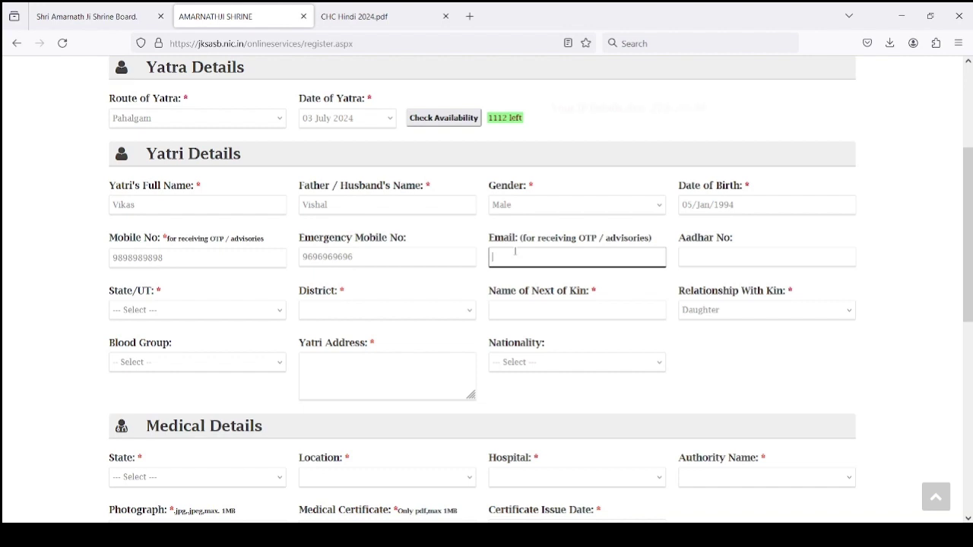
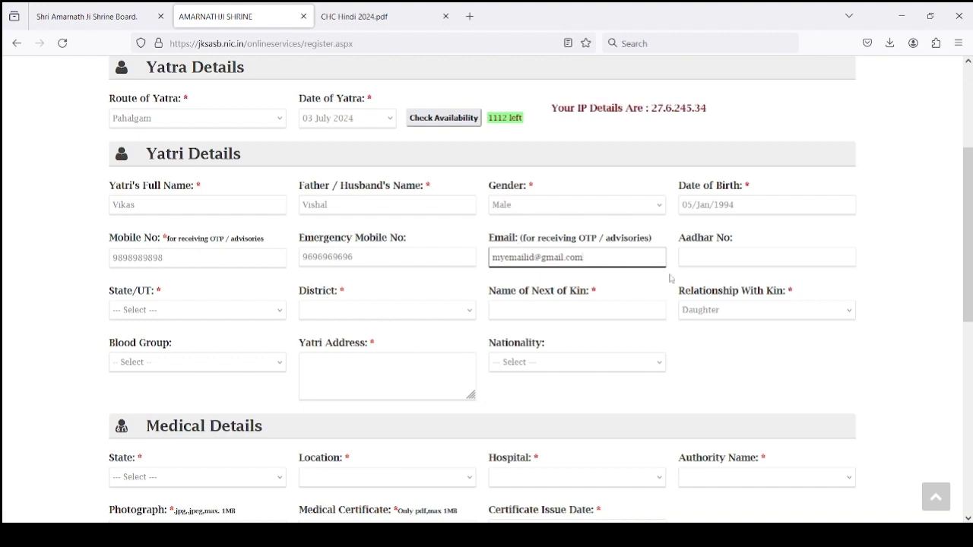
click(706, 261)
click(693, 356)
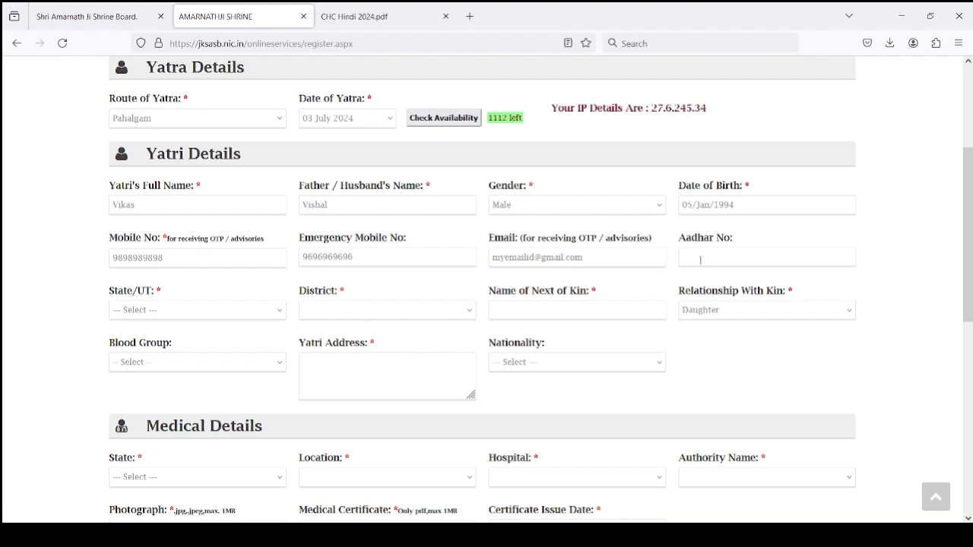
Set the State/UT to Delhi and the district to East Delhi
click(172, 311)
text(delhi)
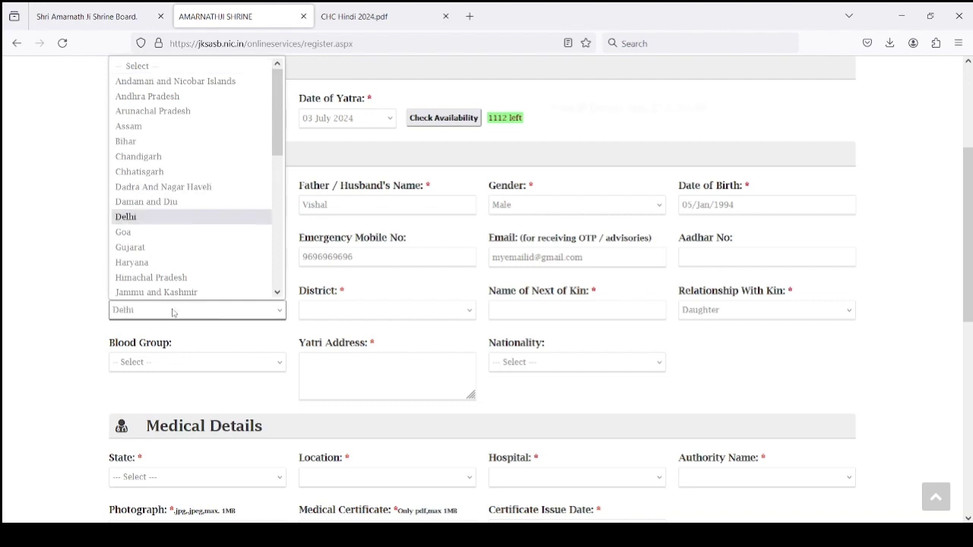
key(Return)
click(382, 311)
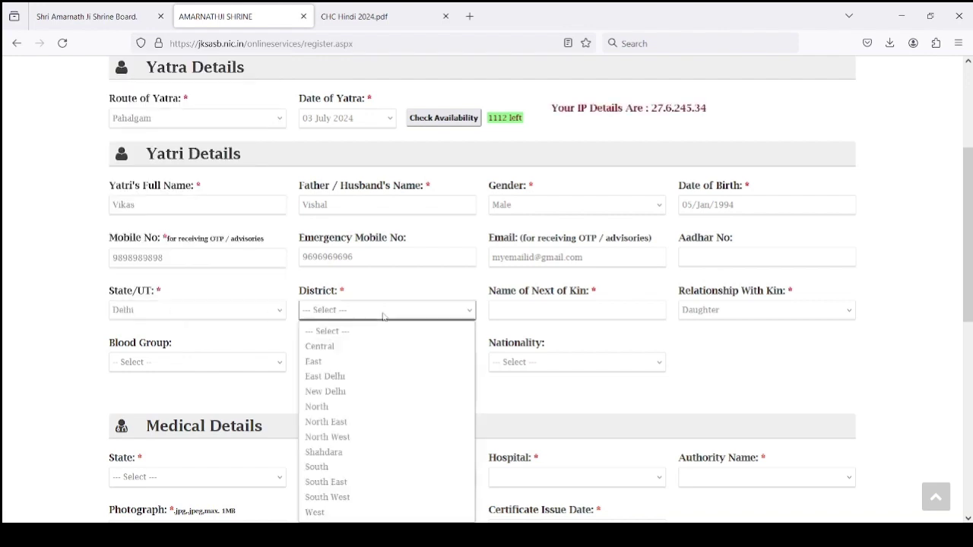
click(370, 378)
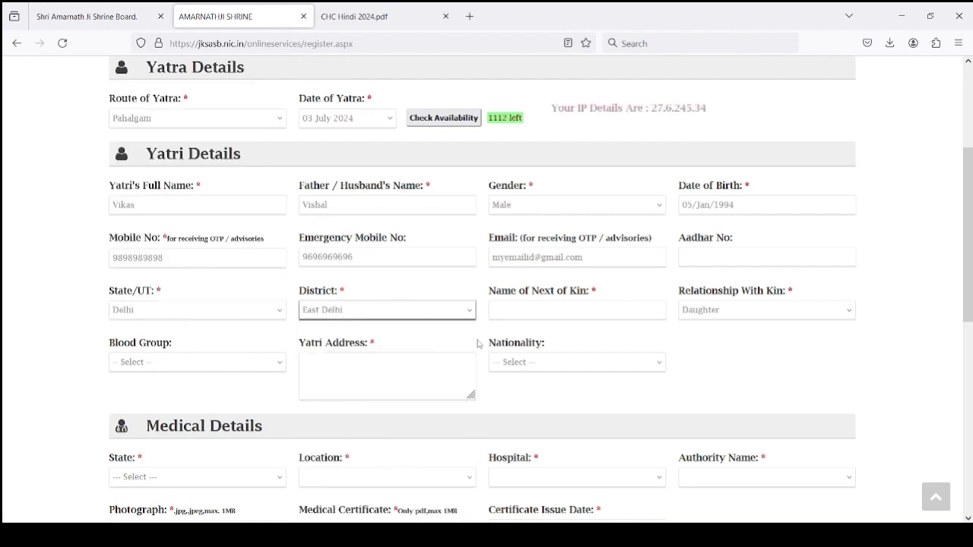
Enter the next of kin's name, relationship Father, and blood group O+ve
click(554, 310)
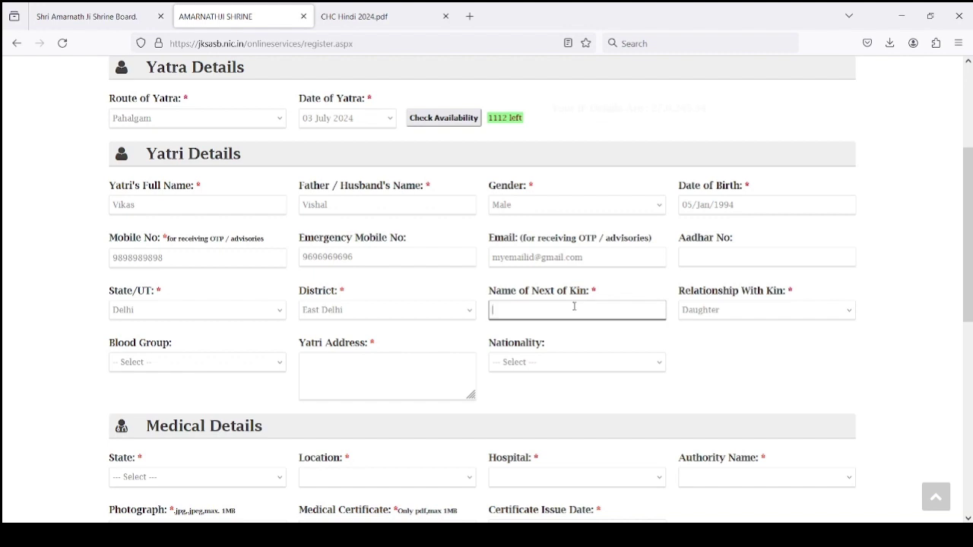
text(Vishal)
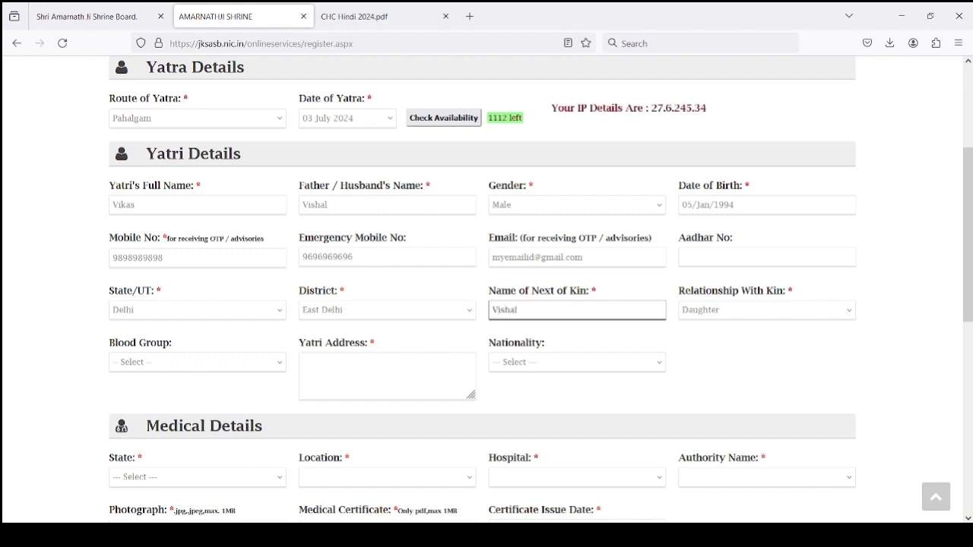
click(710, 311)
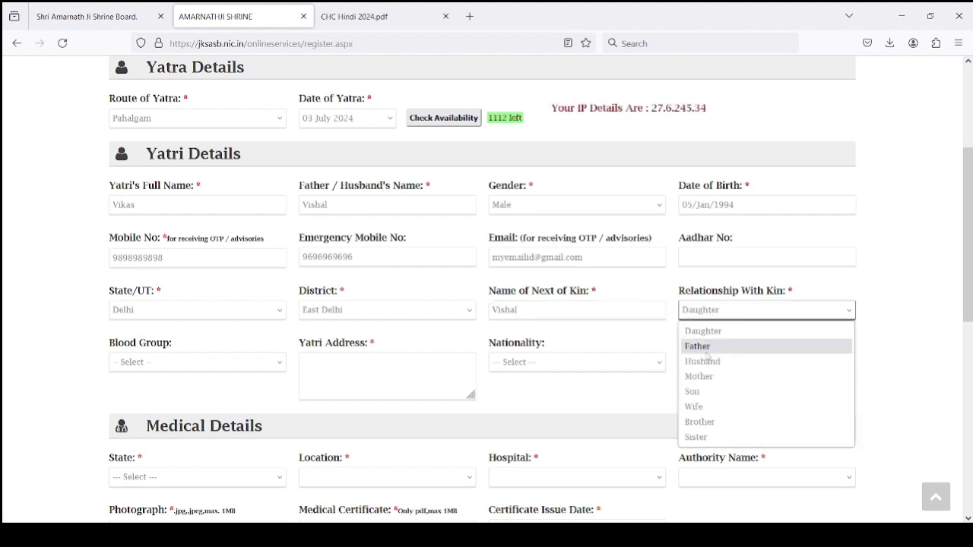
click(707, 348)
scroll(243, 288, down, 3)
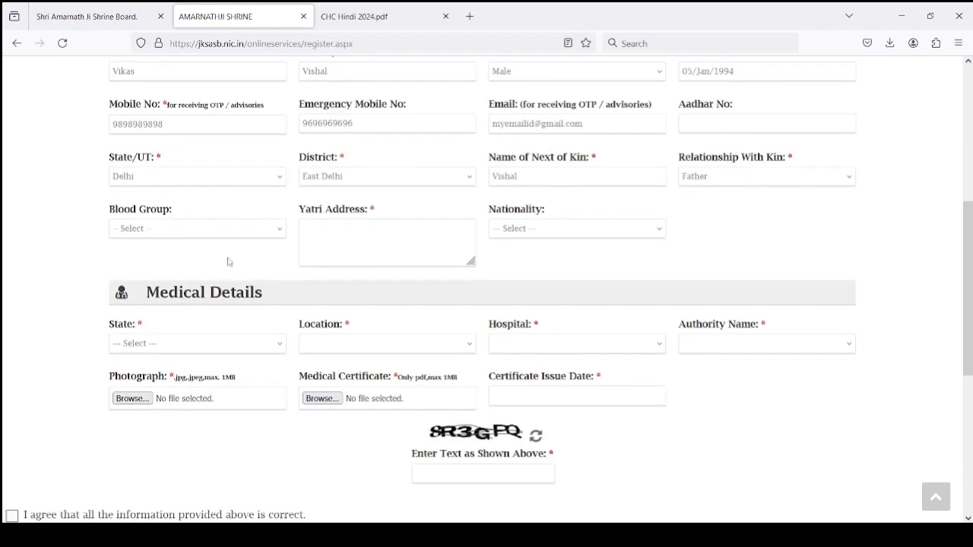
click(218, 230)
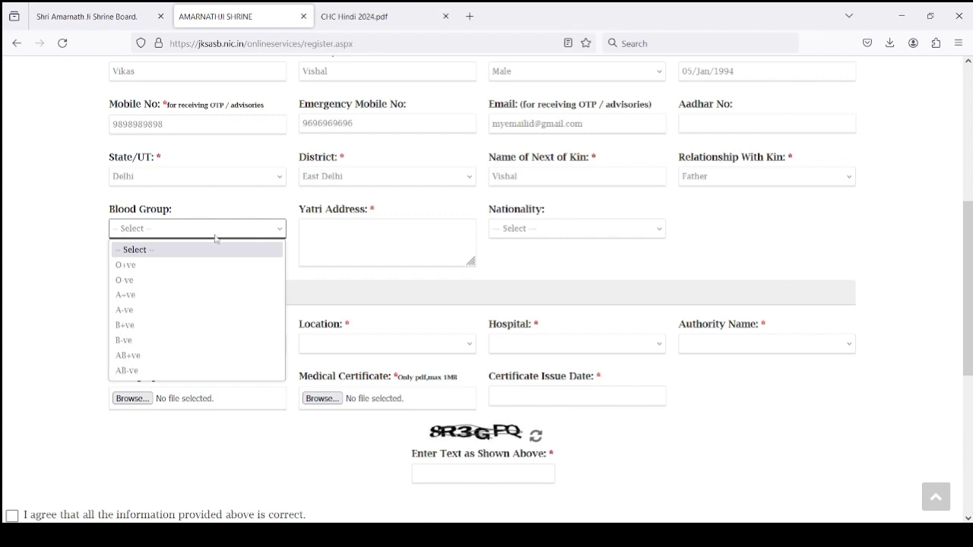
click(198, 265)
Fill in the yatri's address and set nationality to Indian
click(316, 240)
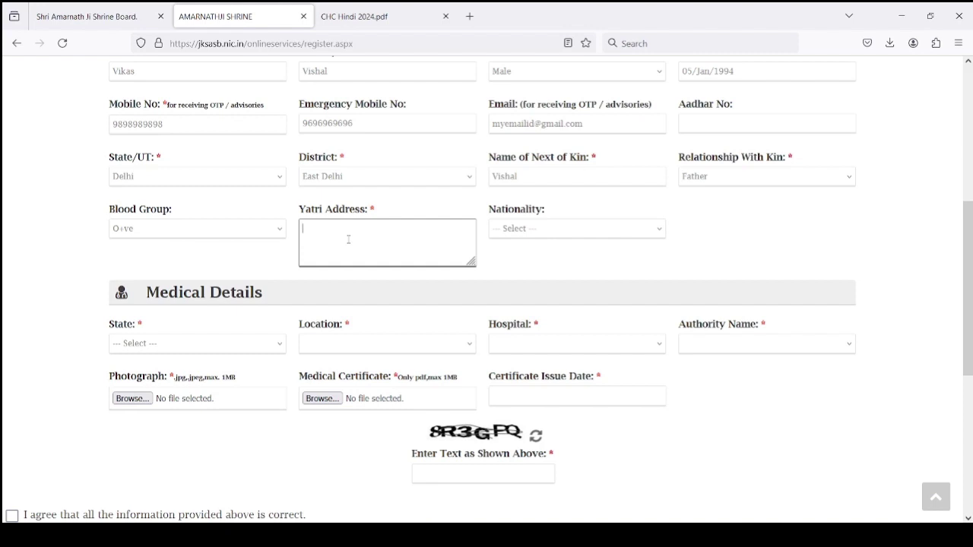
text(Delhi)
text(A)
text( 2)
click(522, 268)
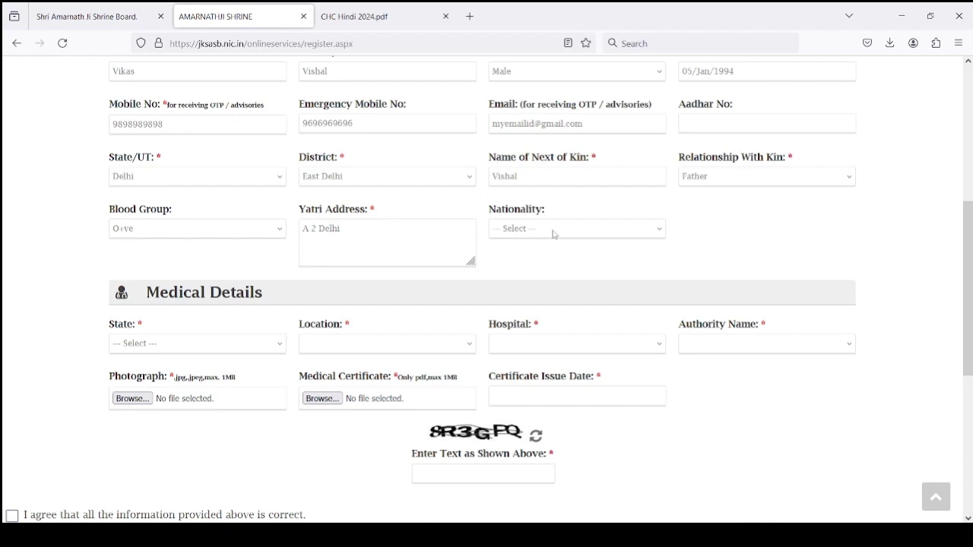
click(553, 234)
text(ind)
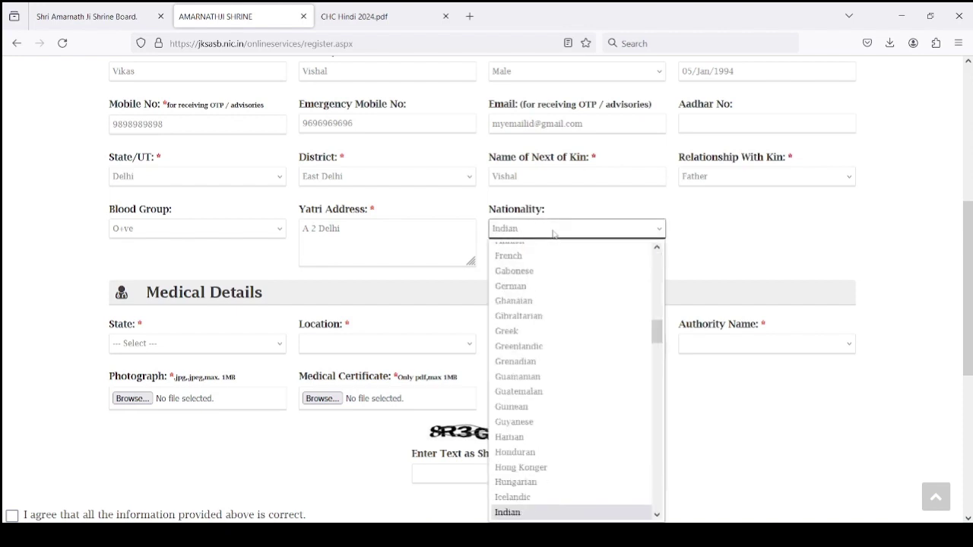
key(Return)
scroll(283, 349, down, 1)
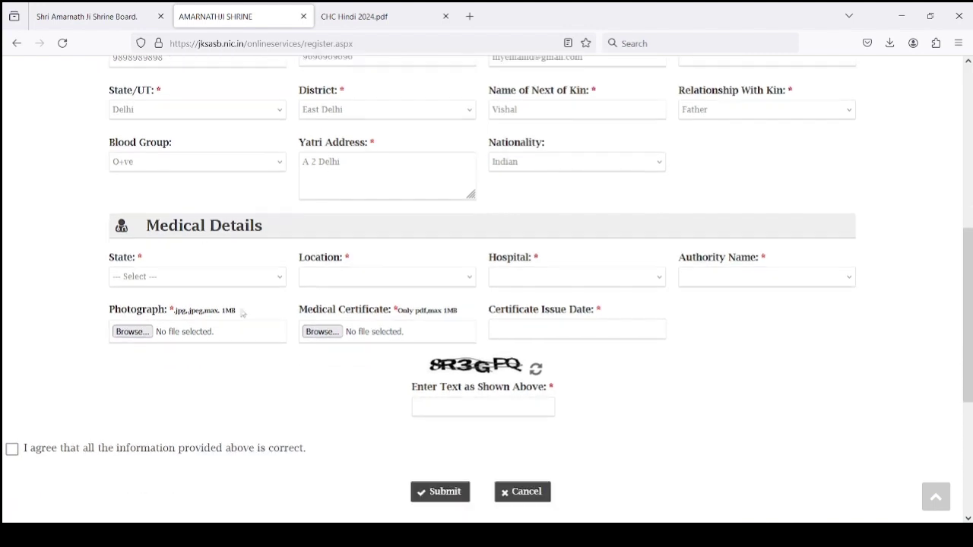
scroll(215, 242, up, 2)
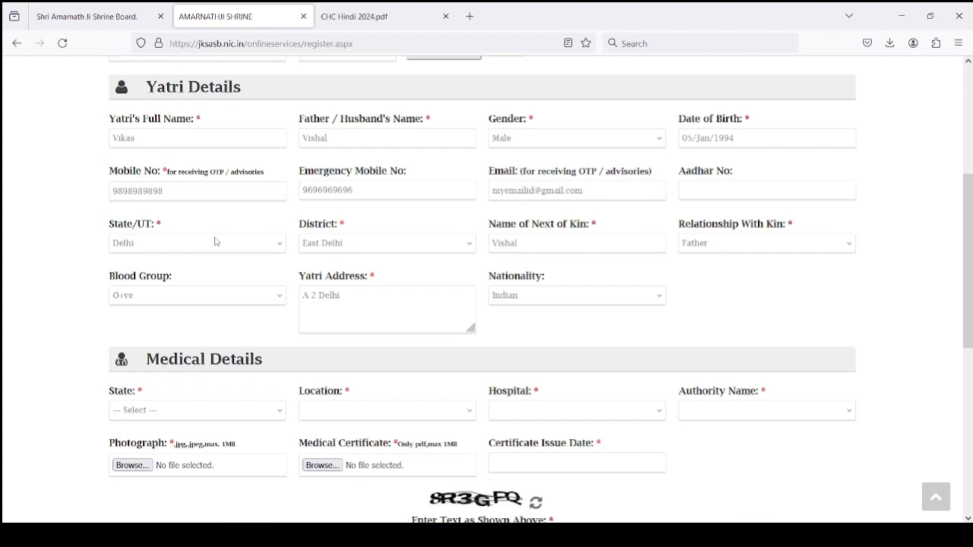
Set the medical details state to Delhi and location to North East
click(191, 410)
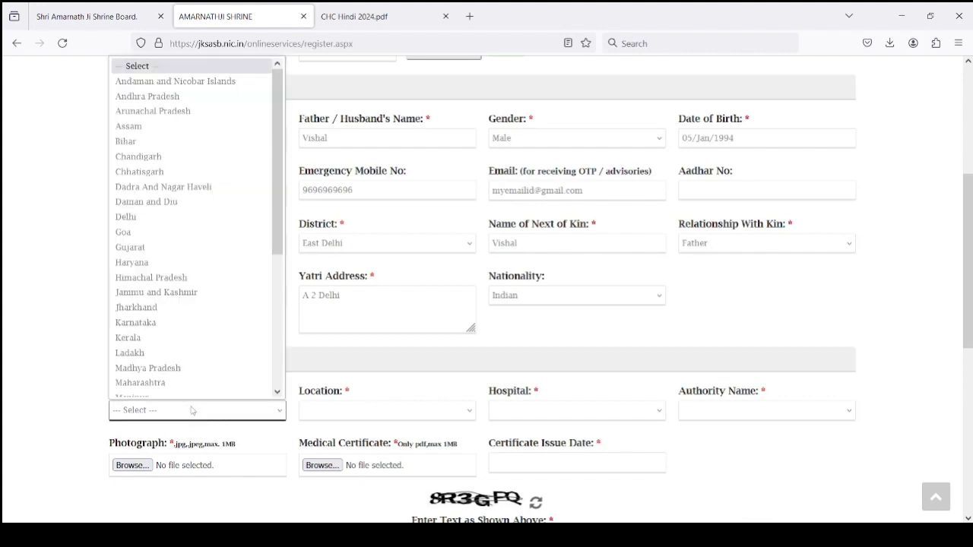
text(delhi)
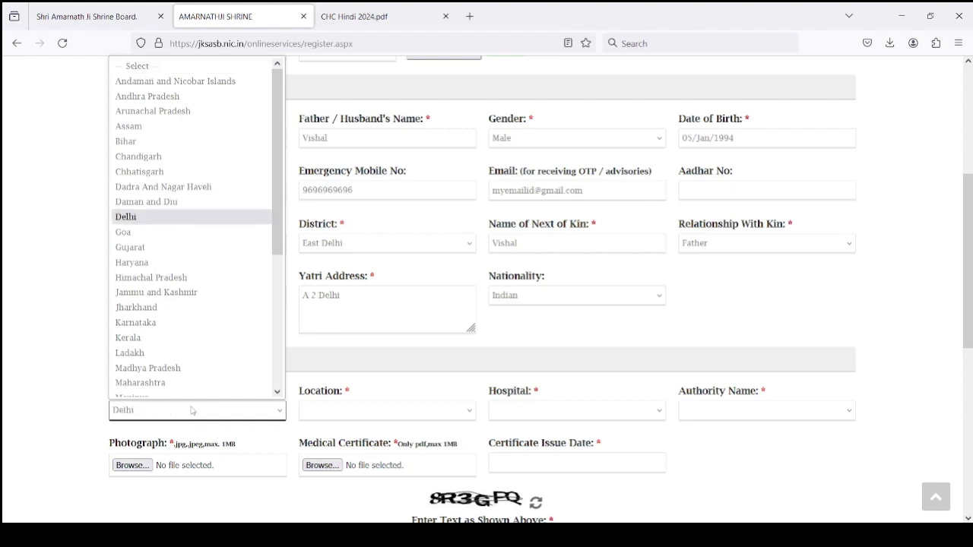
key(Return)
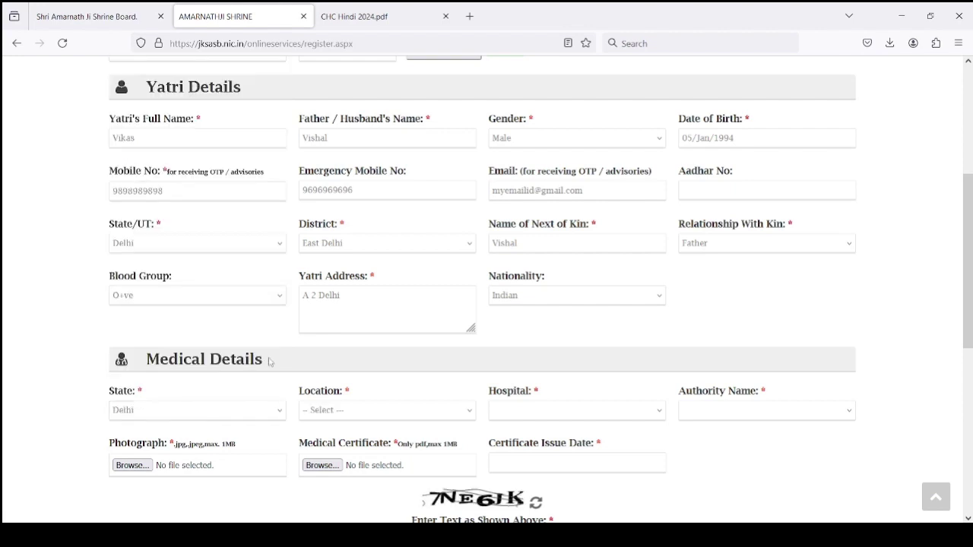
scroll(329, 358, down, 2)
click(327, 343)
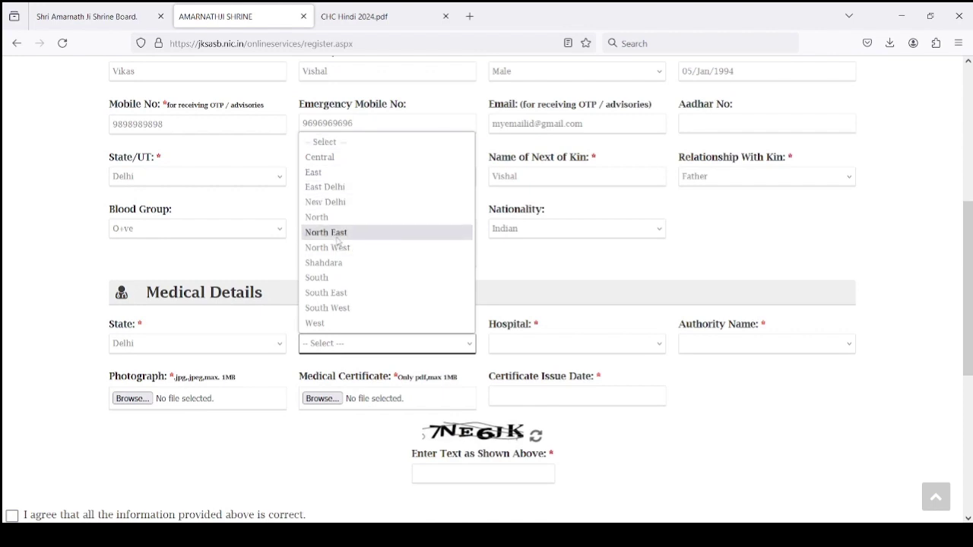
click(338, 235)
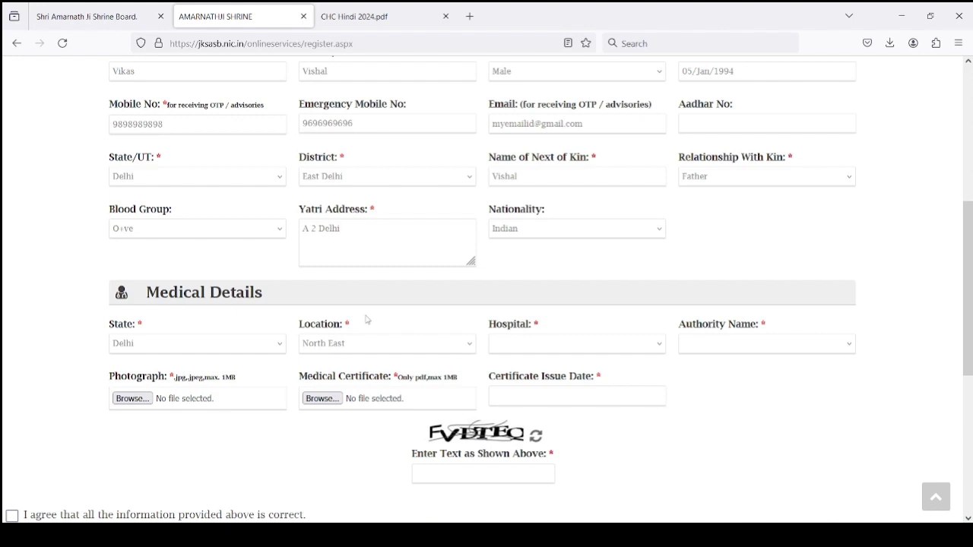
click(546, 349)
click(545, 349)
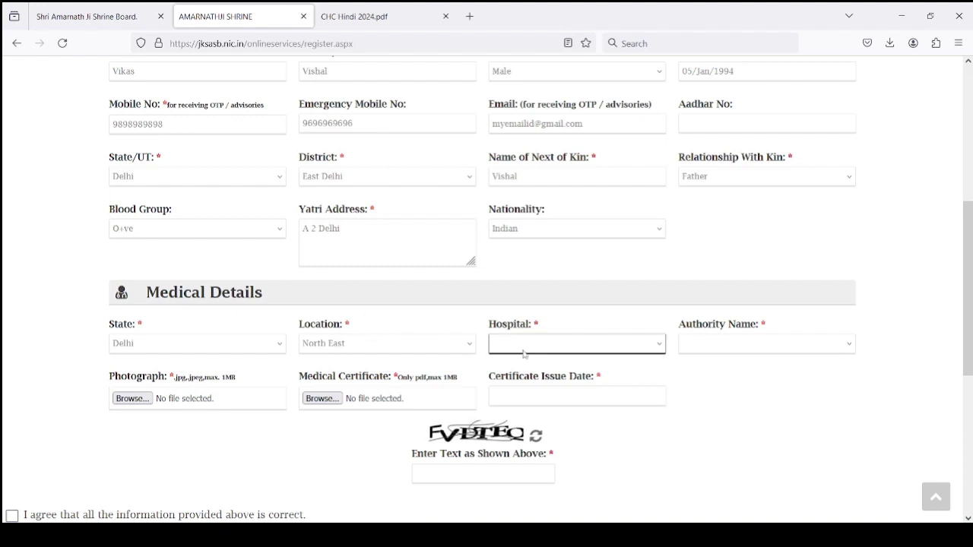
click(427, 352)
click(521, 351)
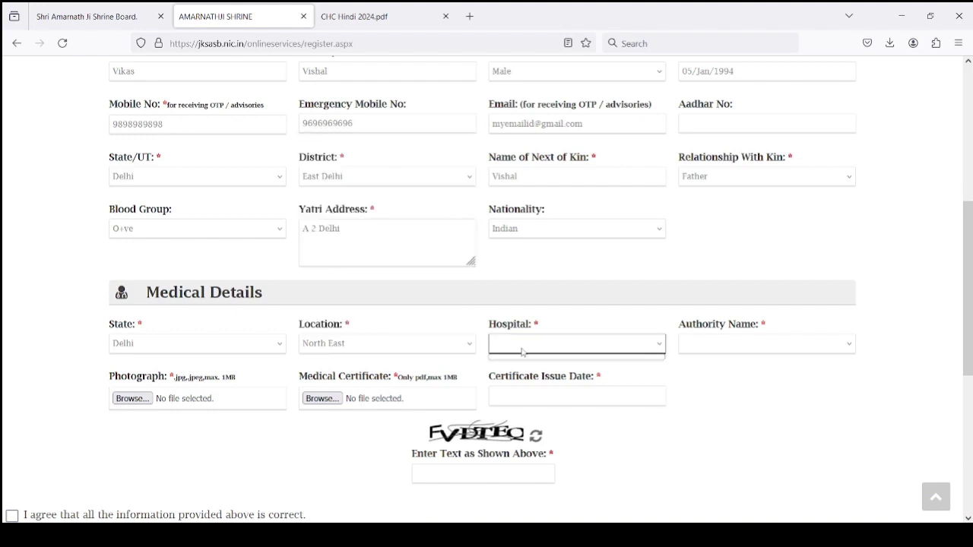
Set the medical certificate issue date to 15 April 2024
click(712, 350)
click(707, 414)
scroll(203, 411, down, 3)
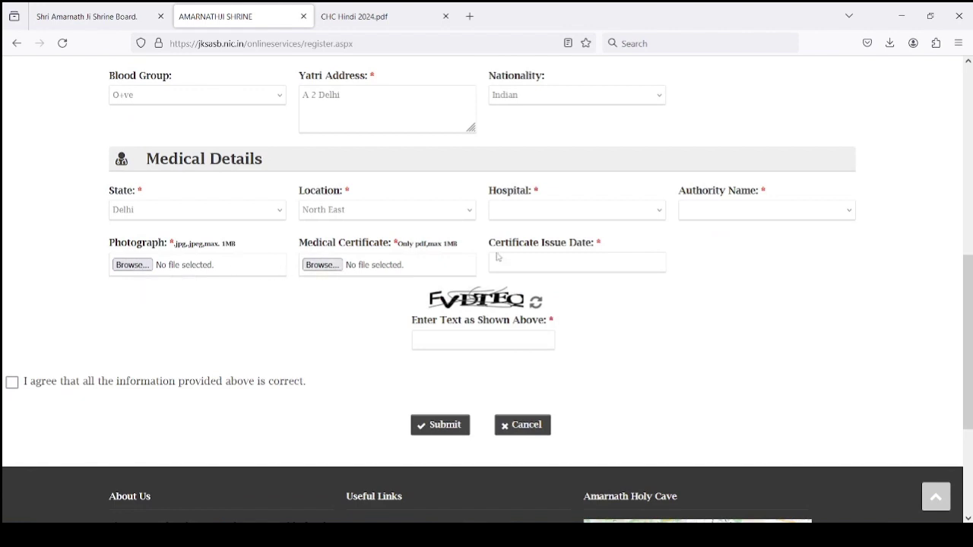
click(558, 263)
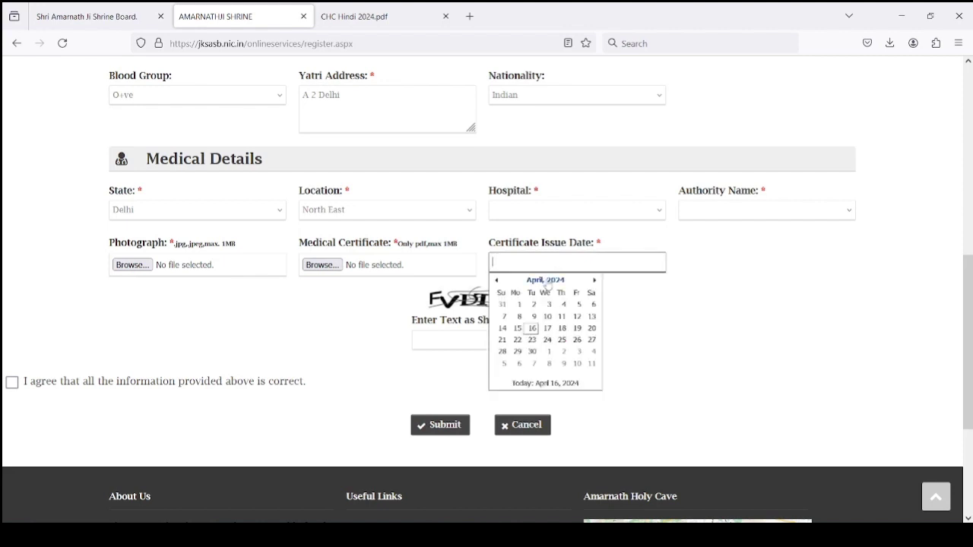
click(517, 328)
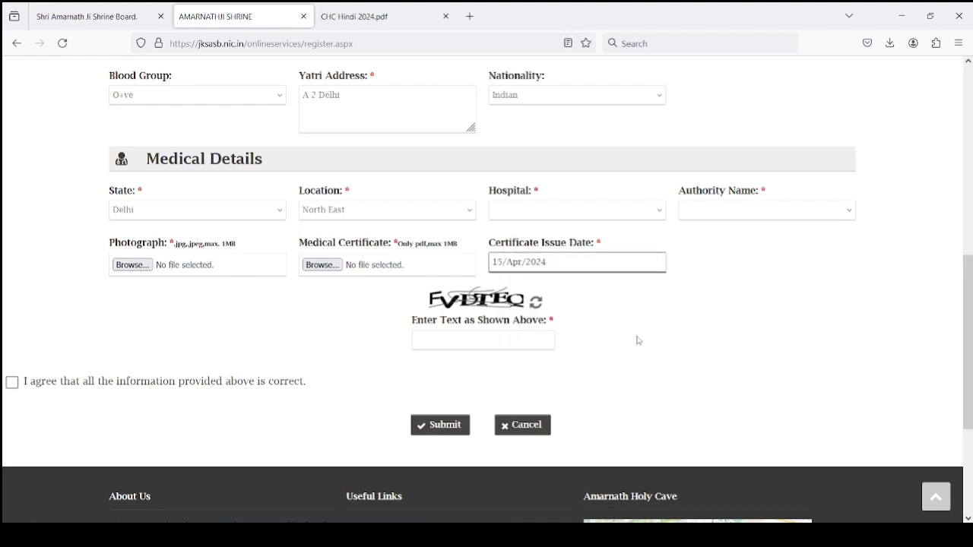
click(482, 340)
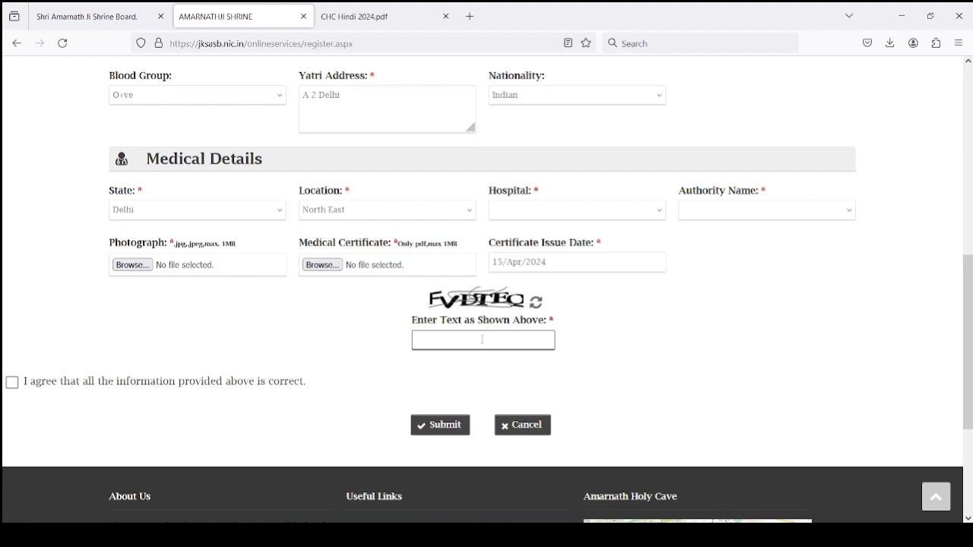
Tick the declaration that all information is correct and submit the registration form
click(12, 383)
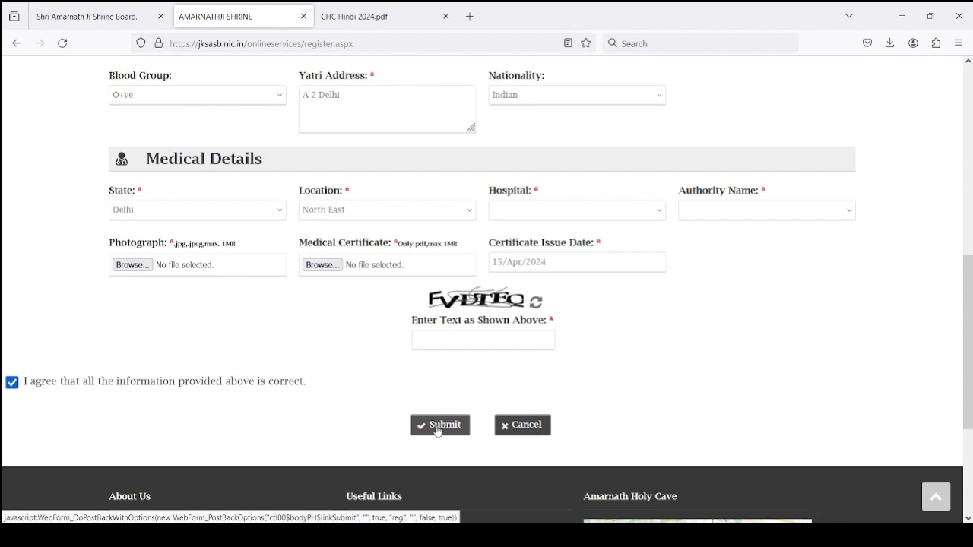
click(439, 425)
scroll(397, 281, up, 12)
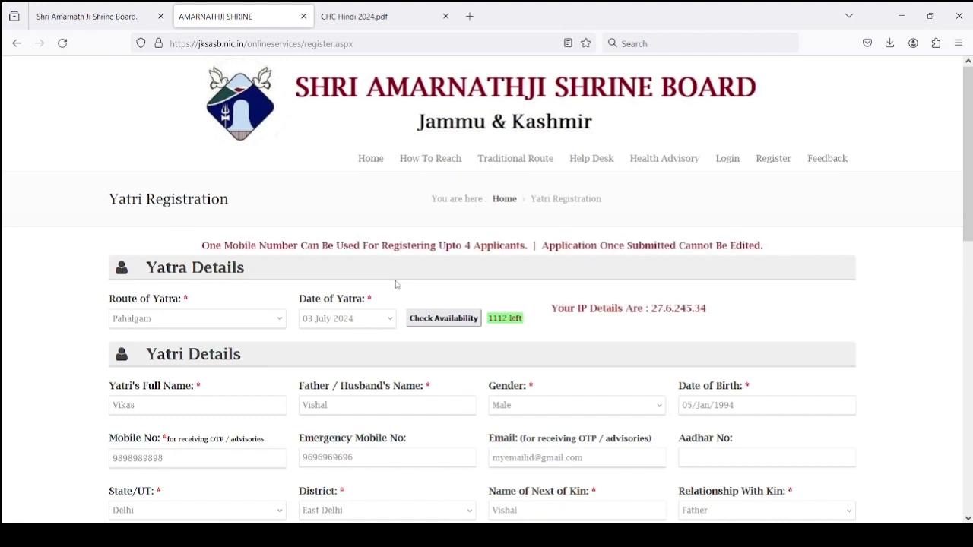
scroll(396, 284, down, 3)
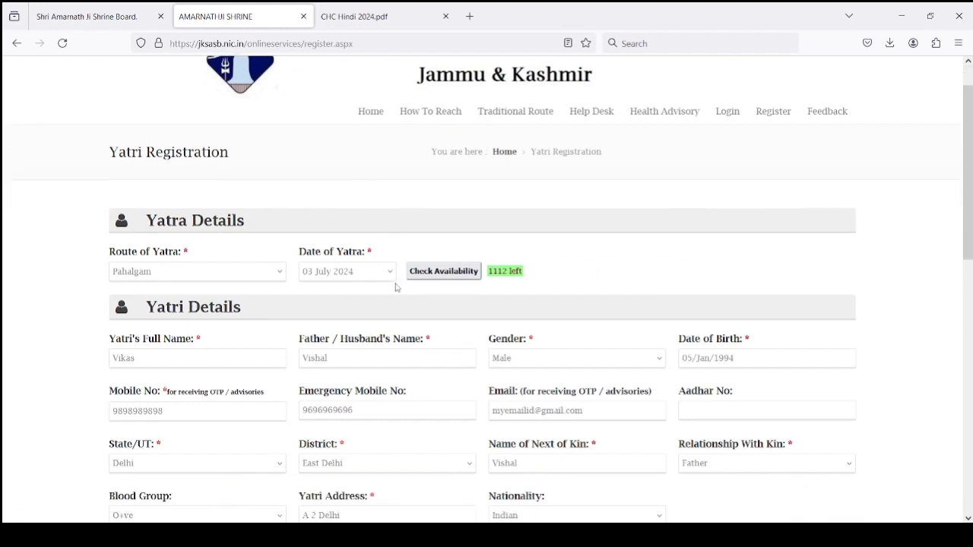